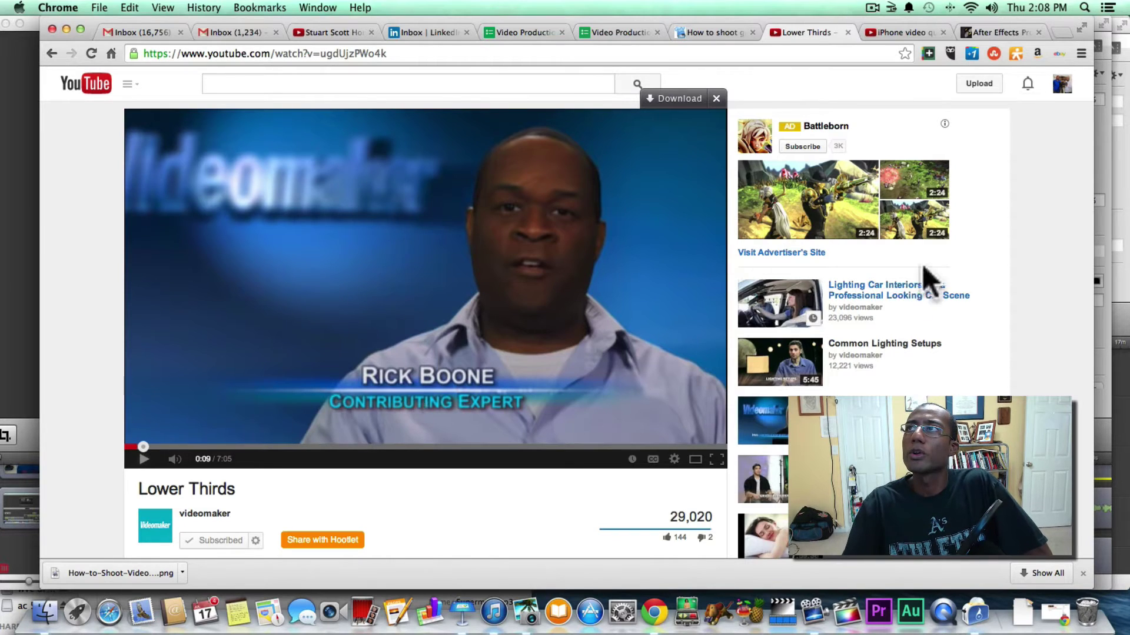
- Switch Chrome to the other YouTube video tab
left_click(893, 34)
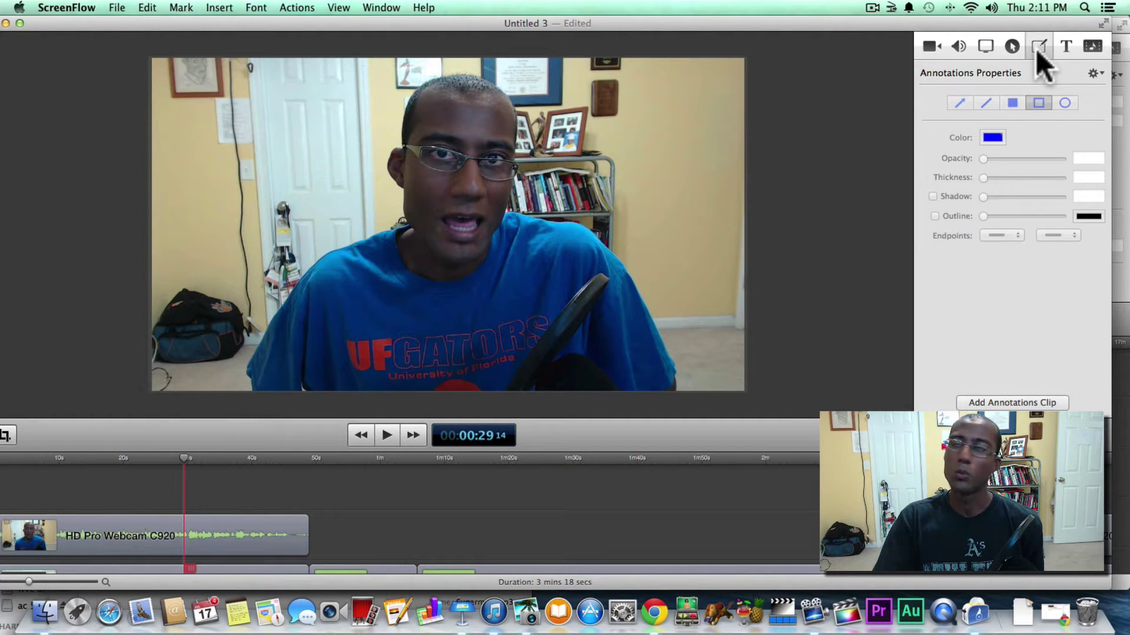
- Draw a filled light-blue rectangle bar across the lower part of the video
left_click(989, 404)
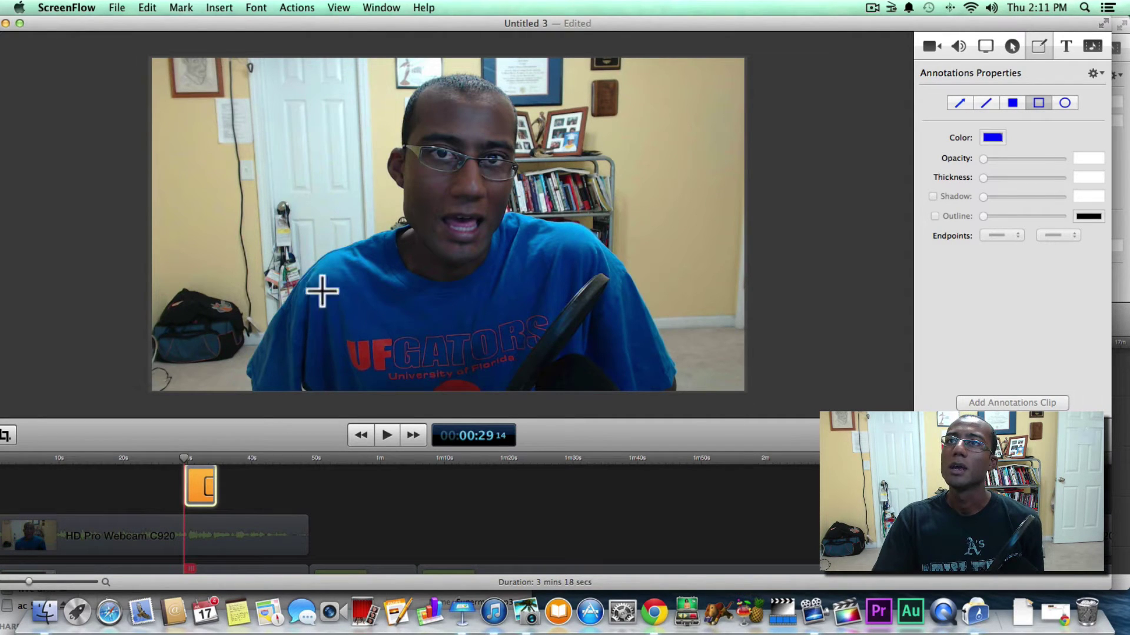
left_click(1014, 101)
mouse_move(268, 311)
left_mouse_down()
mouse_move(506, 351)
mouse_move(637, 350)
mouse_move(639, 365)
left_mouse_up()
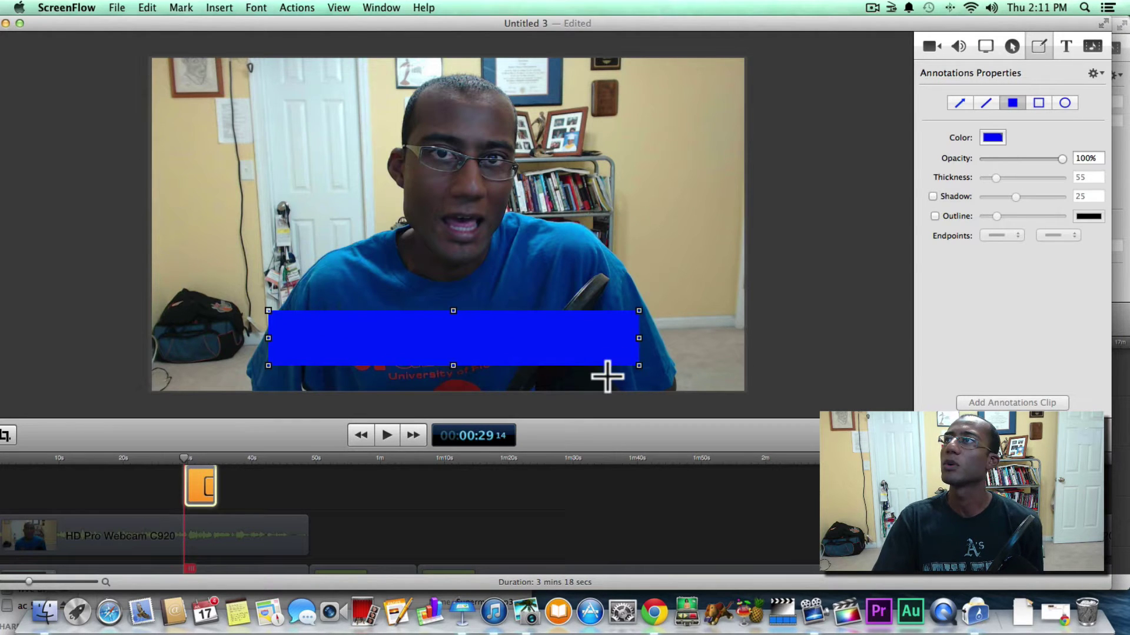
left_click(991, 137)
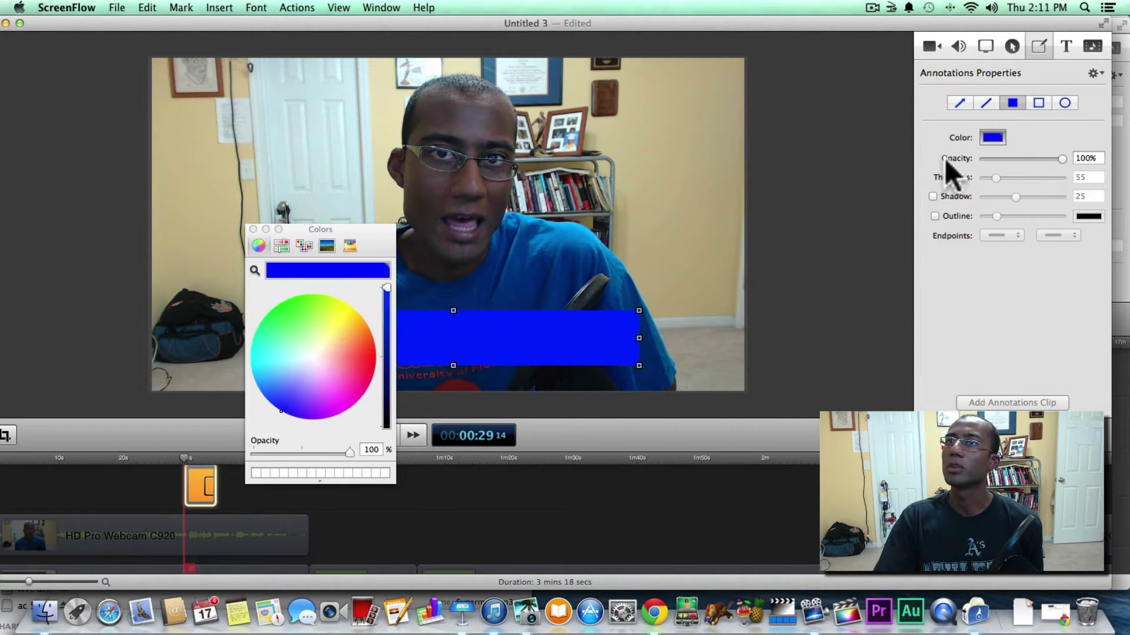
left_click_drag(282, 377, 275, 379)
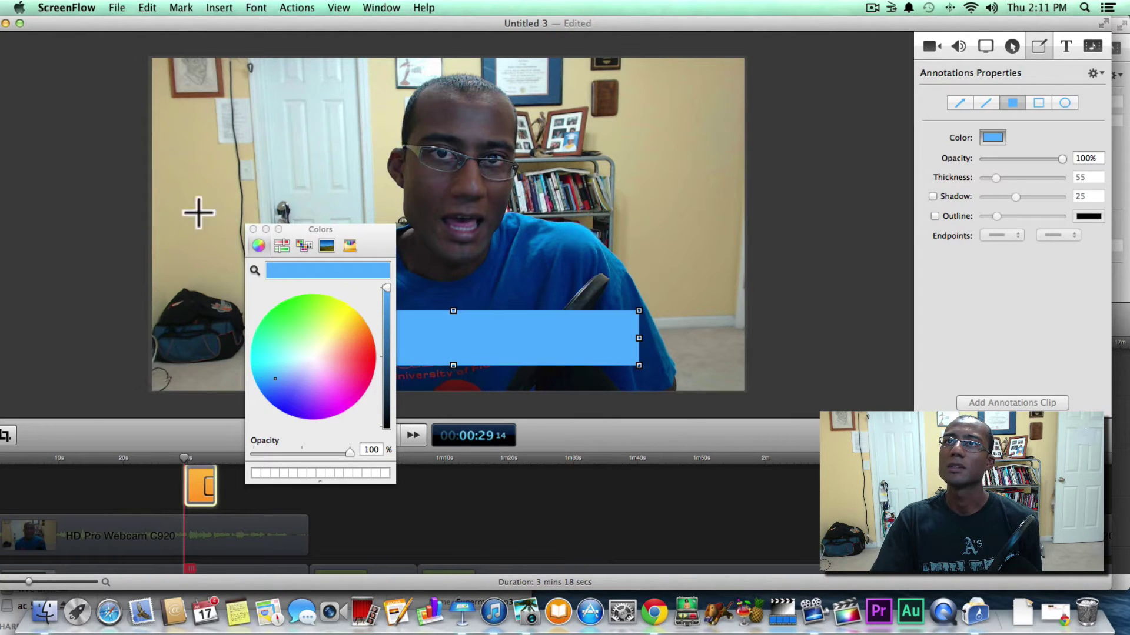
left_click(253, 229)
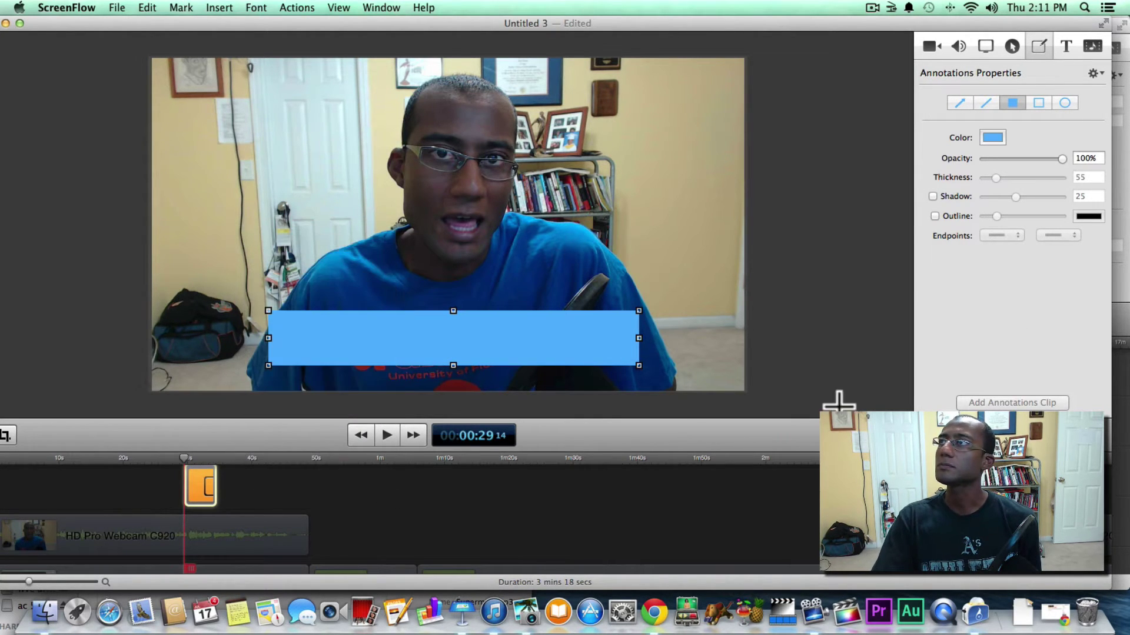
- Turn on Shadow and Outline for the bar and raise the shadow to 28
left_click(1062, 45)
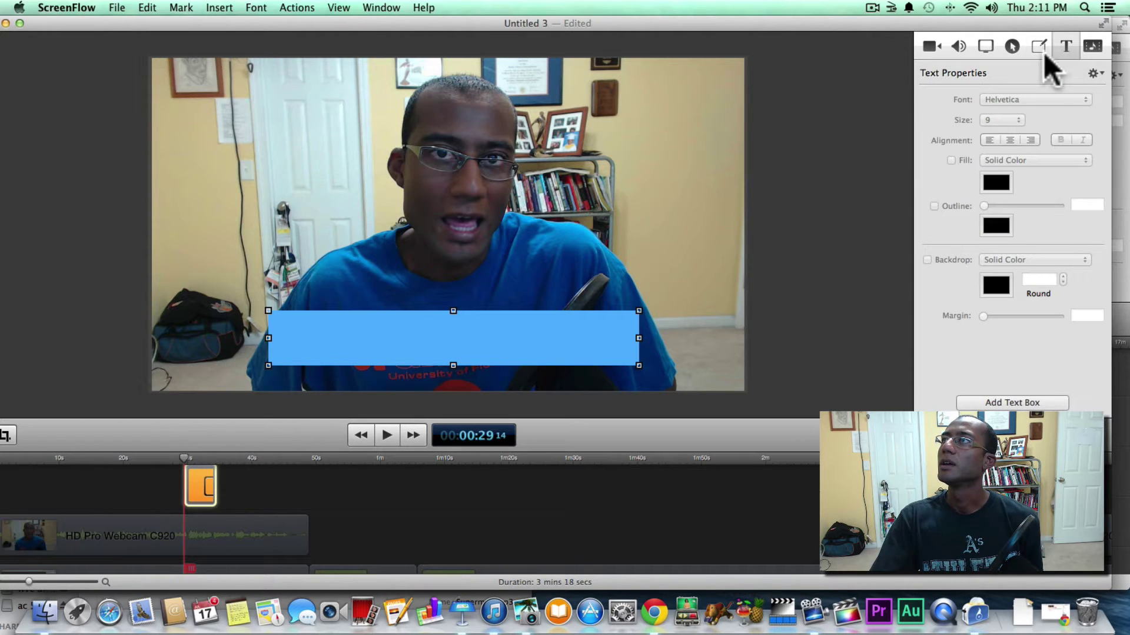
left_click(1014, 46)
left_click(1037, 46)
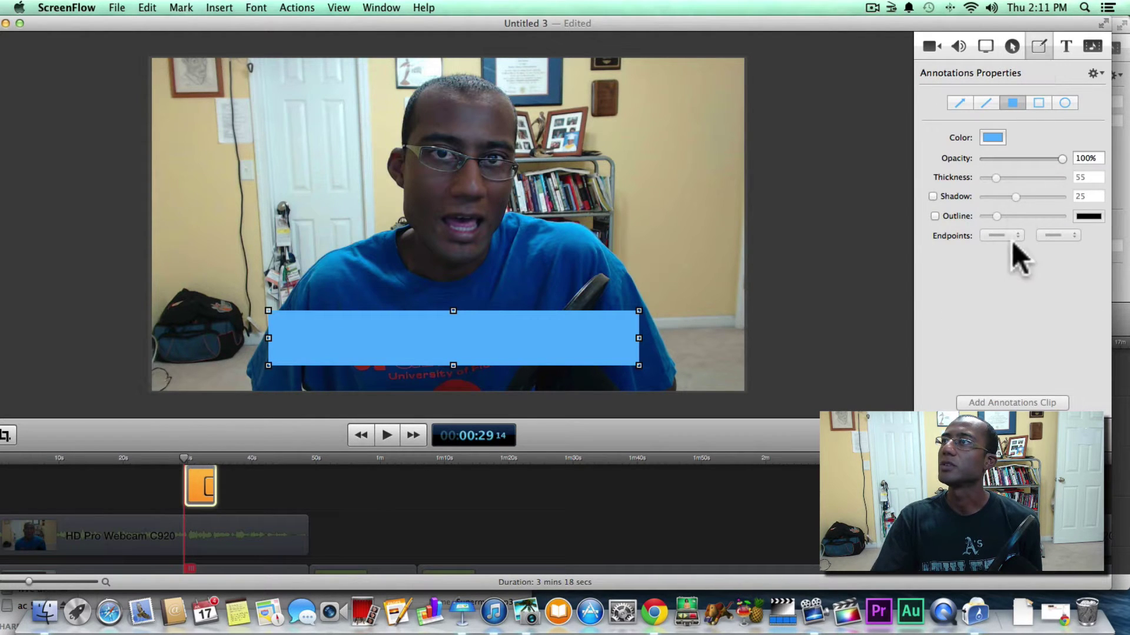
left_click(932, 195)
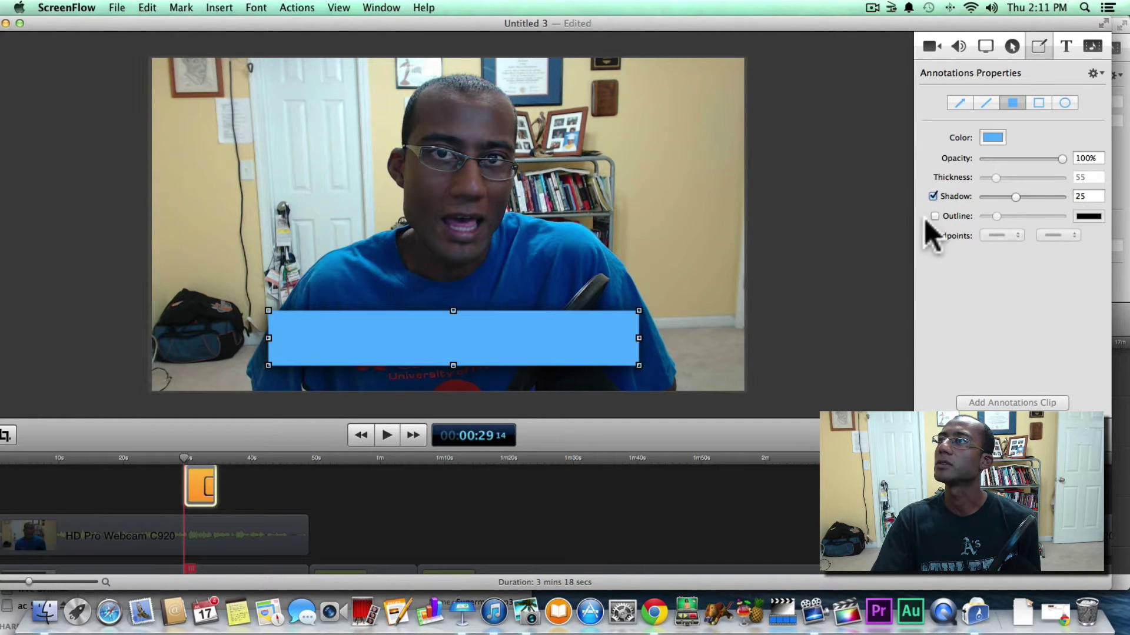
left_click(936, 216)
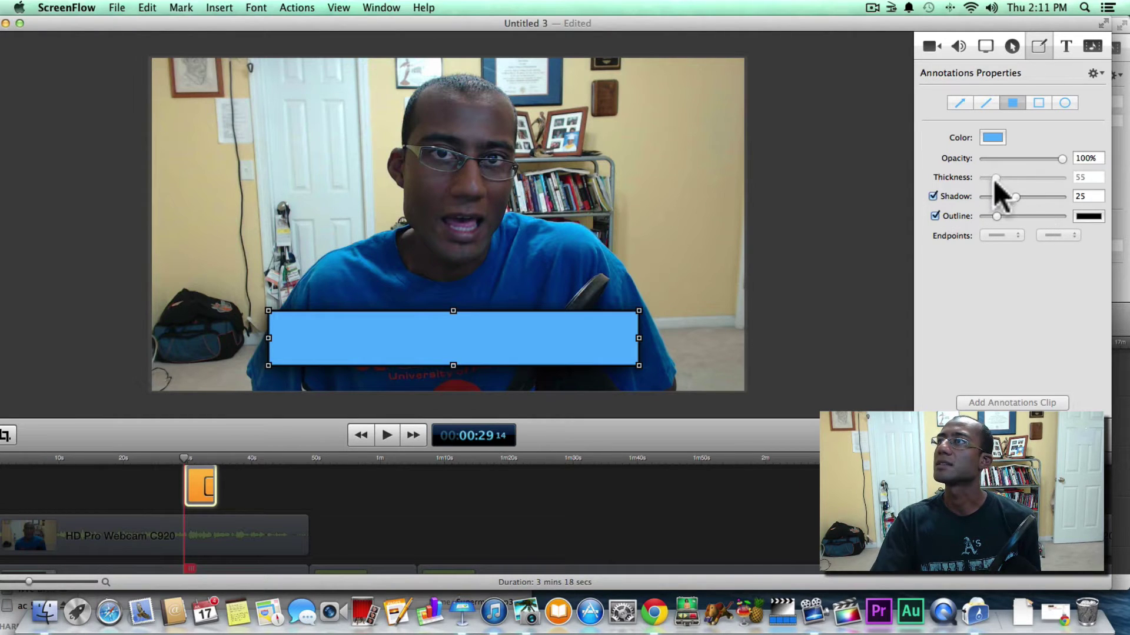
left_click_drag(1014, 195, 968, 218)
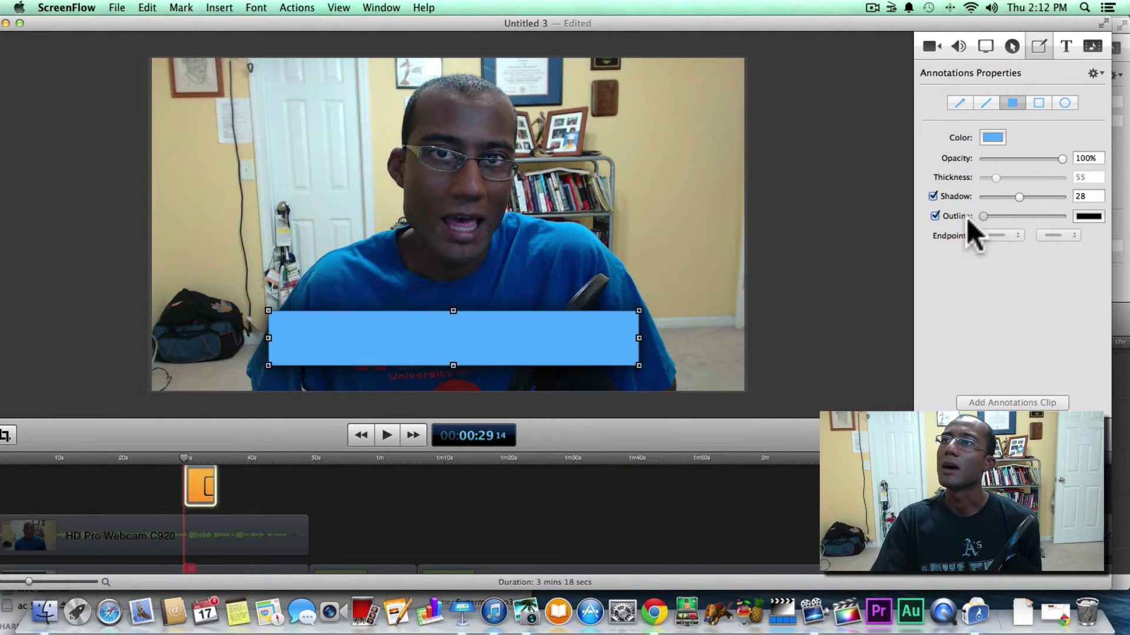
left_click(1068, 44)
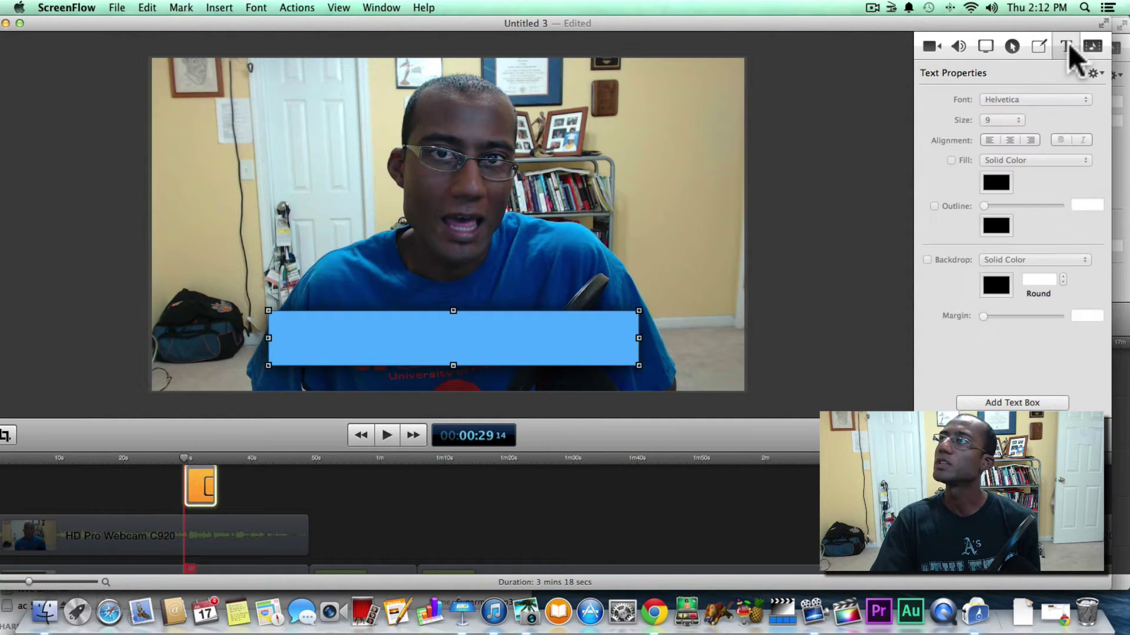
- Add a text box on the bar's left side reading 'Amani Channel'
left_click(396, 271)
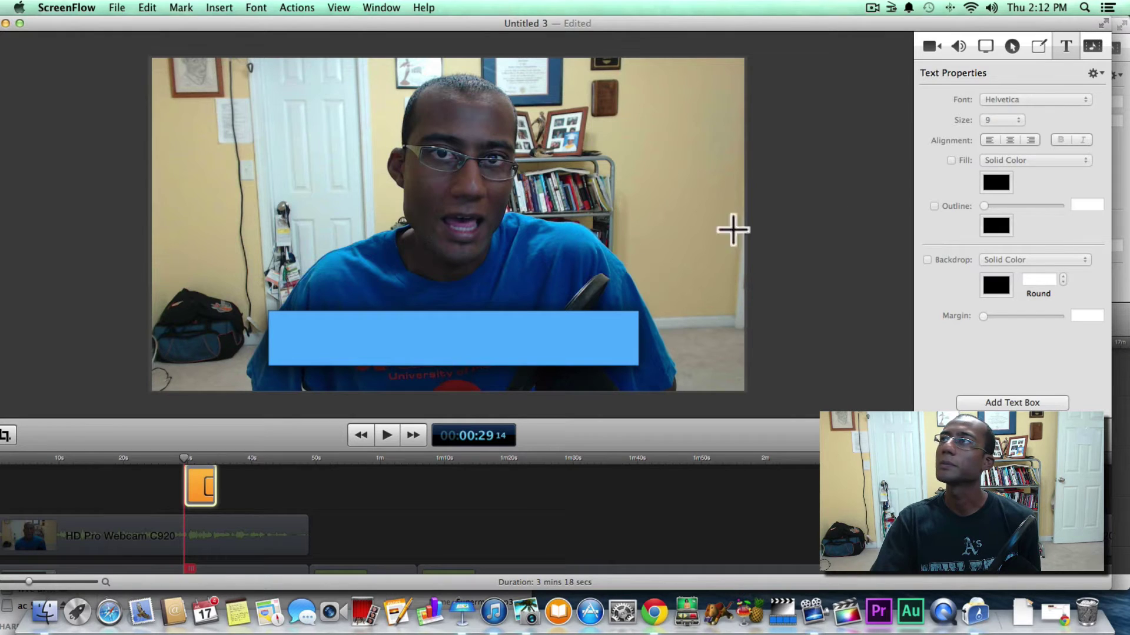
left_click(967, 404)
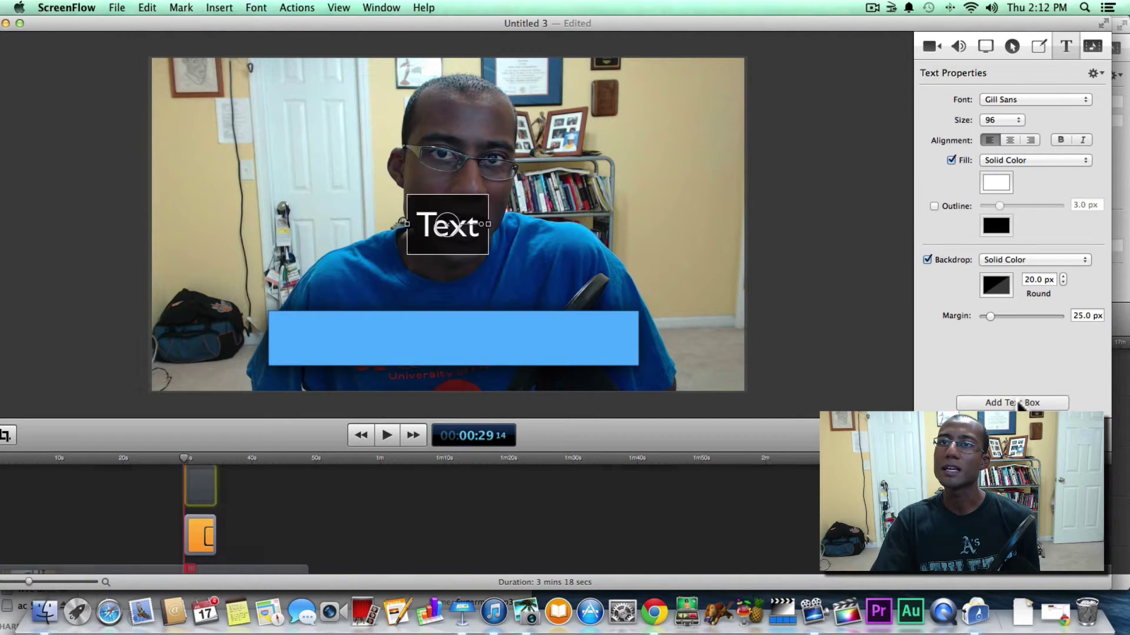
left_click_drag(442, 231, 367, 332)
double_click(396, 318)
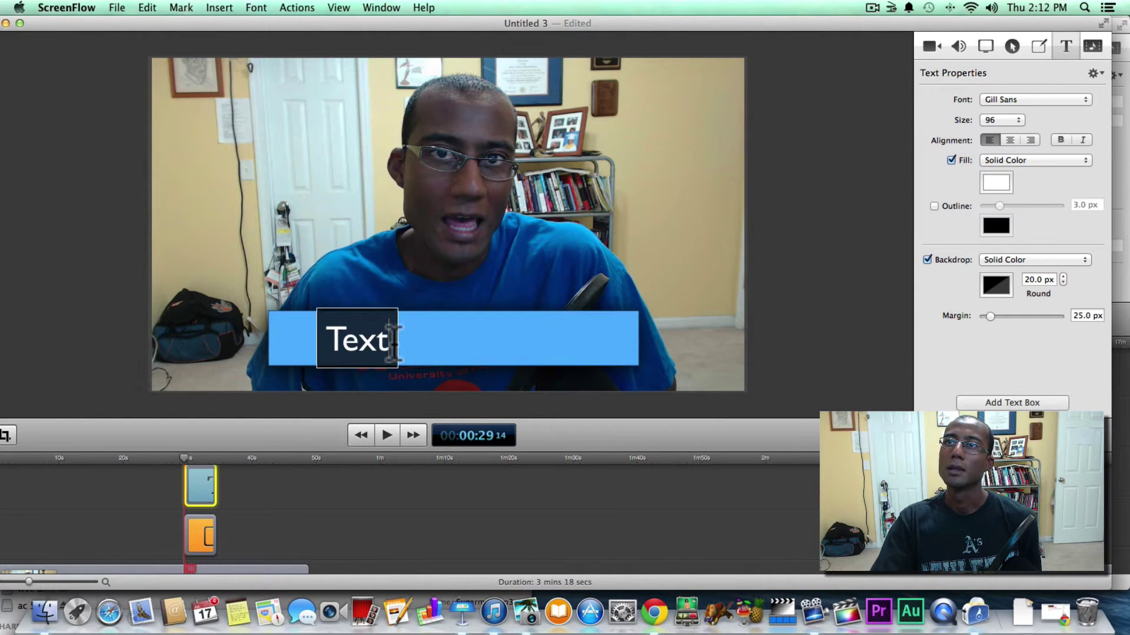
key("BackSpace")
key("BackSpace")
key("BackSpace")
key("BackSpace")
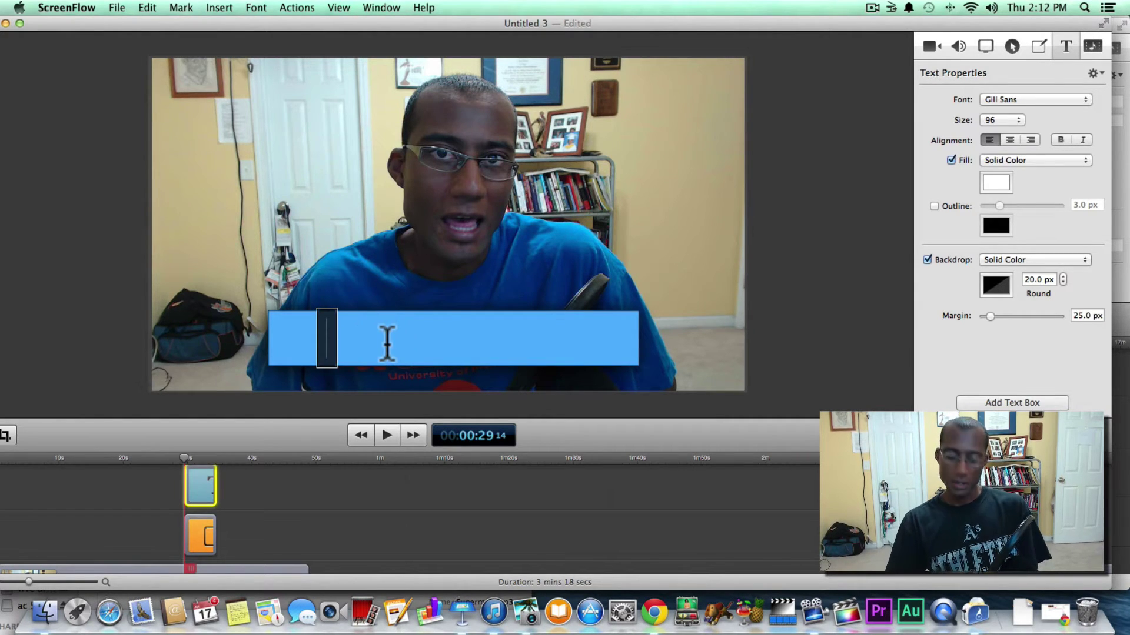
type("Amani C")
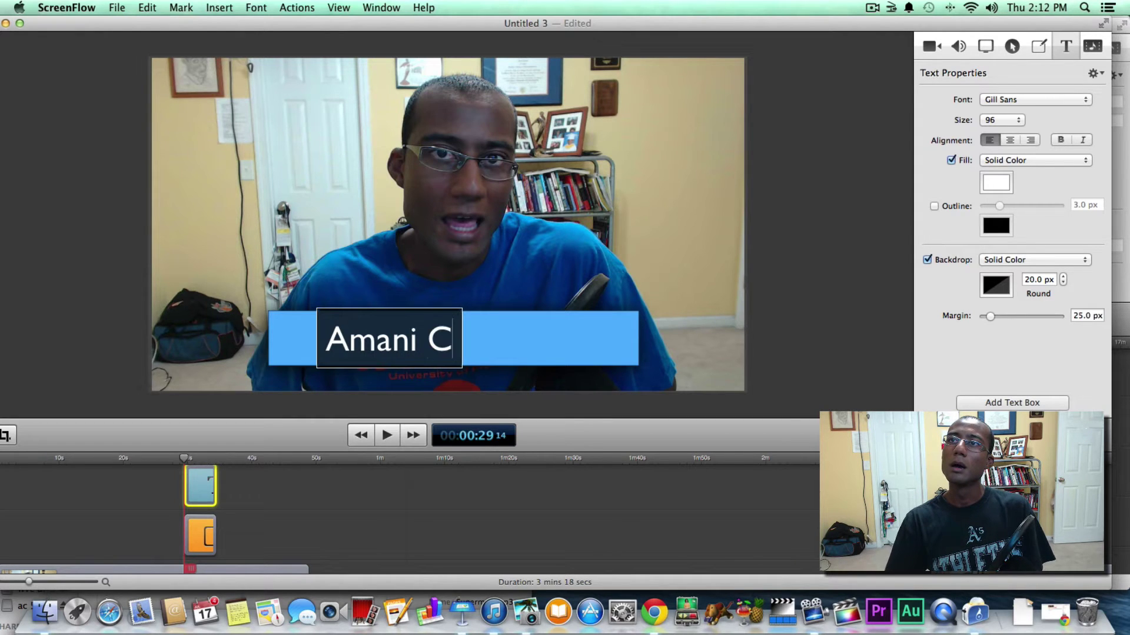
type("hanne3l")
key("BackSpace")
key("BackSpace")
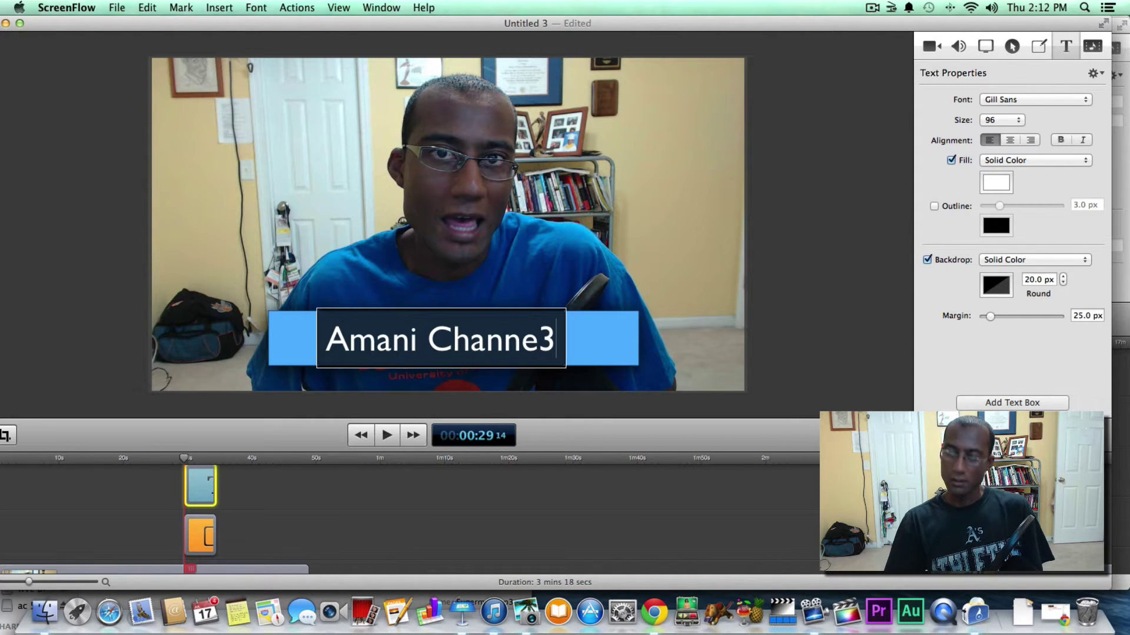
type("l")
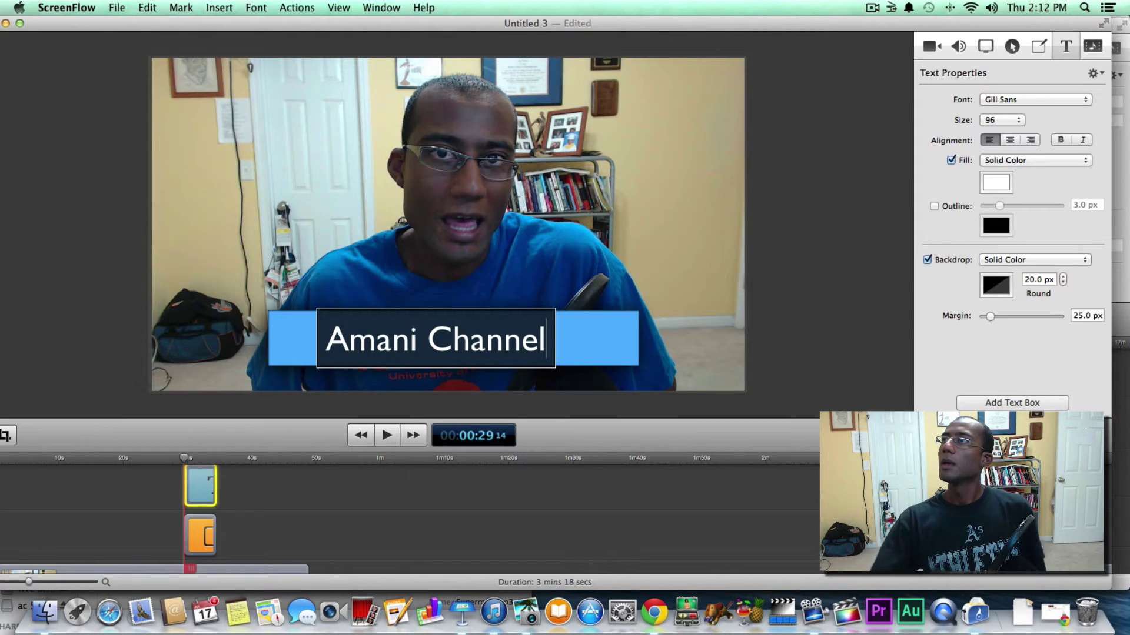
left_click(1016, 121)
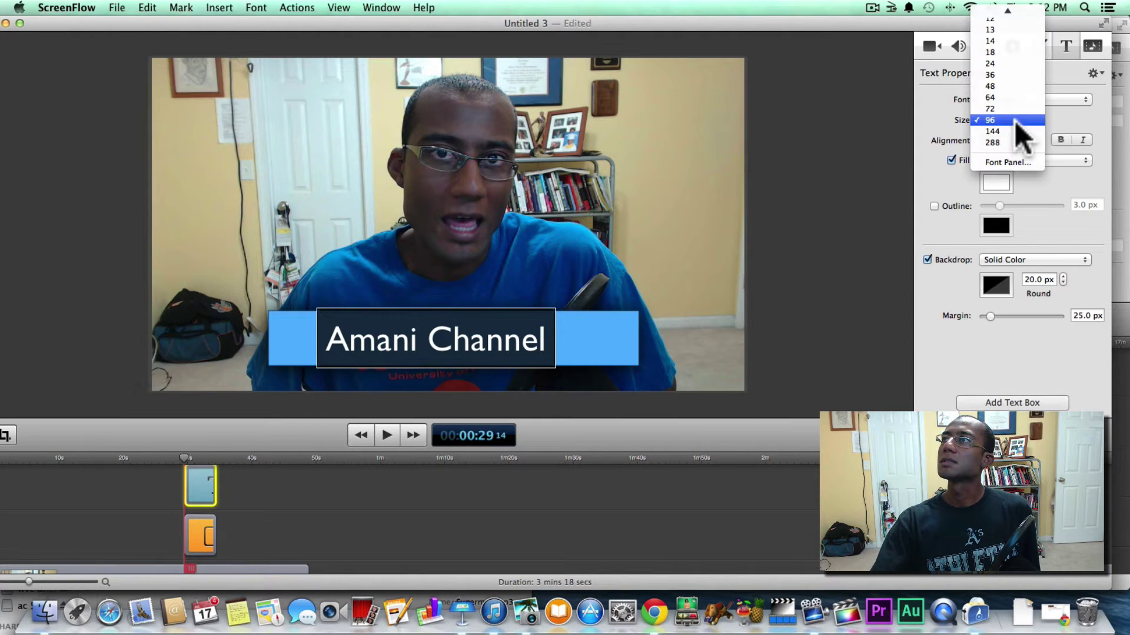
- Set the Amani Channel text size to 64 after trying 48 and 24
left_click(1004, 86)
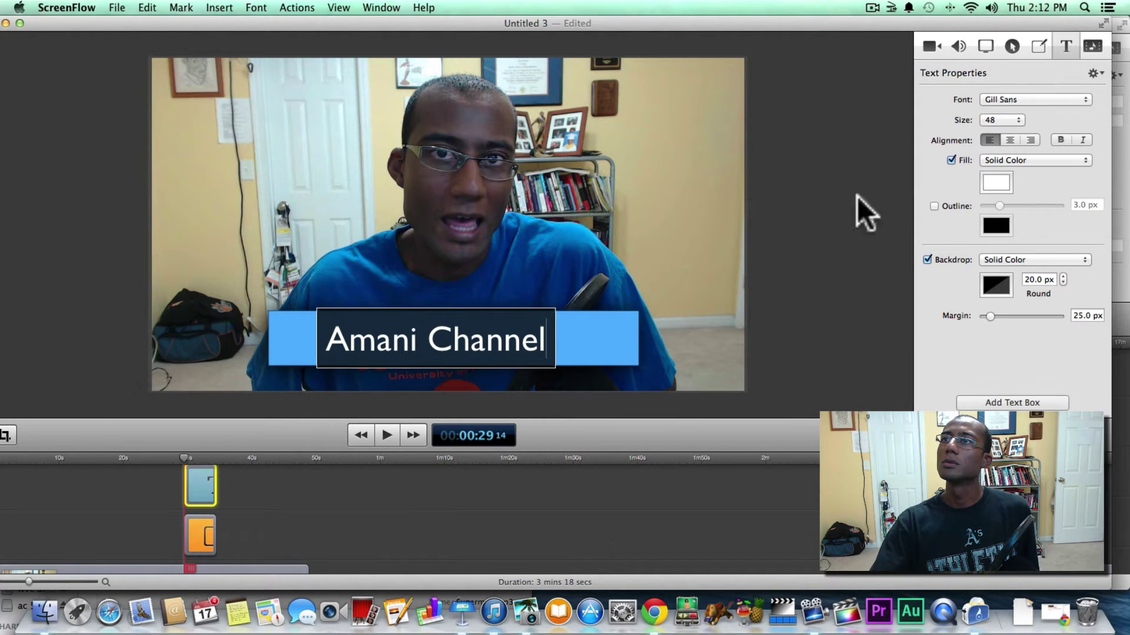
left_click_drag(546, 342, 323, 340)
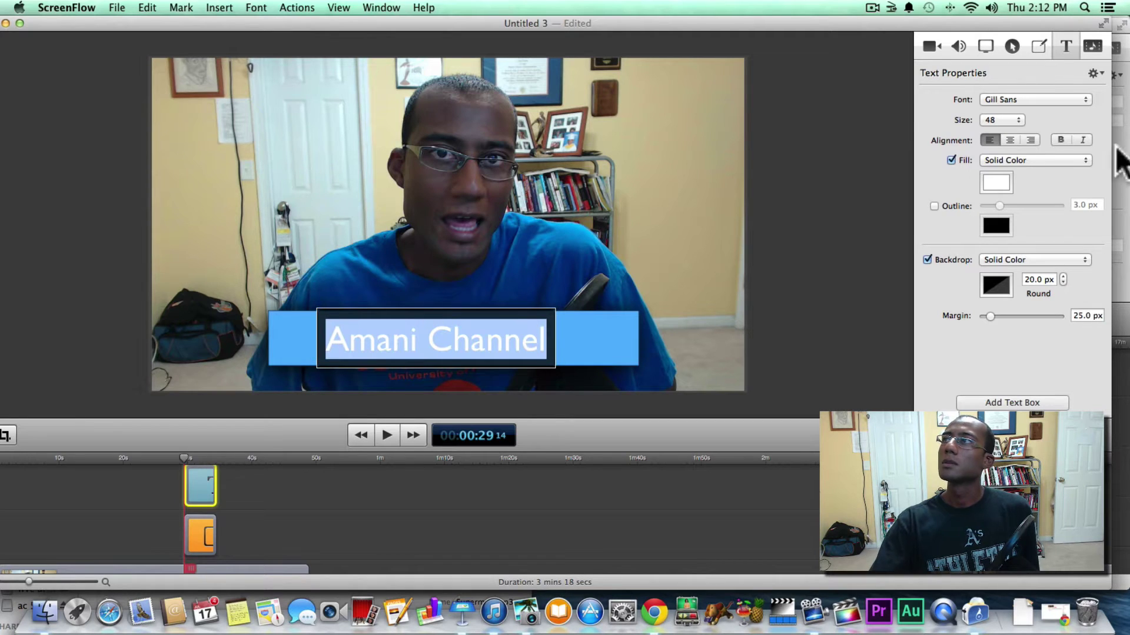
left_click(1020, 121)
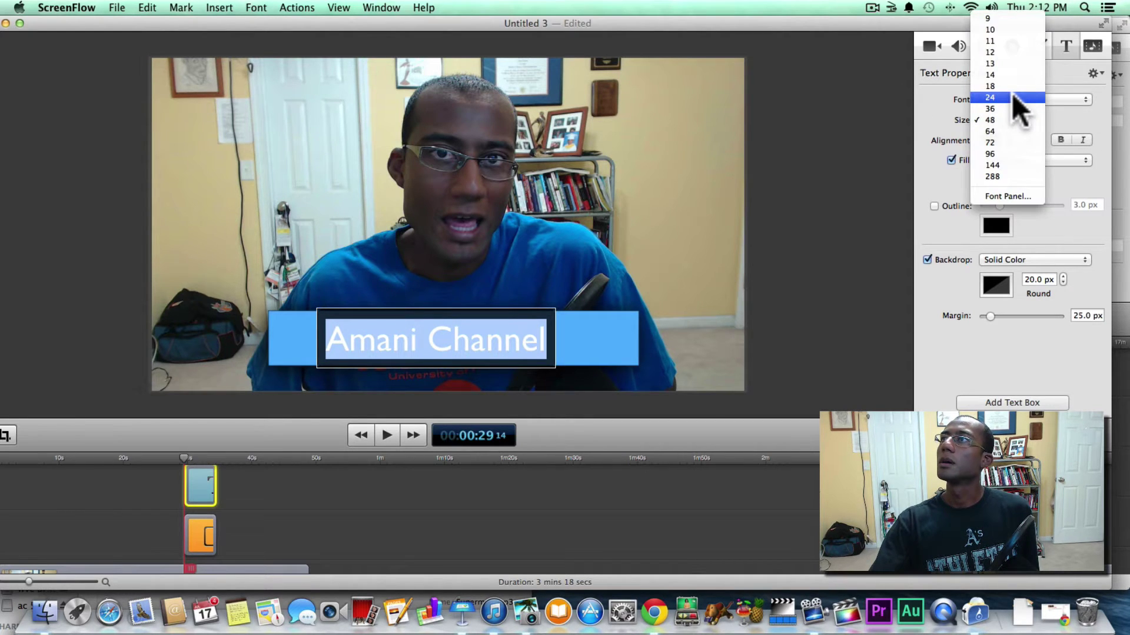
left_click(1011, 96)
left_click(1015, 119)
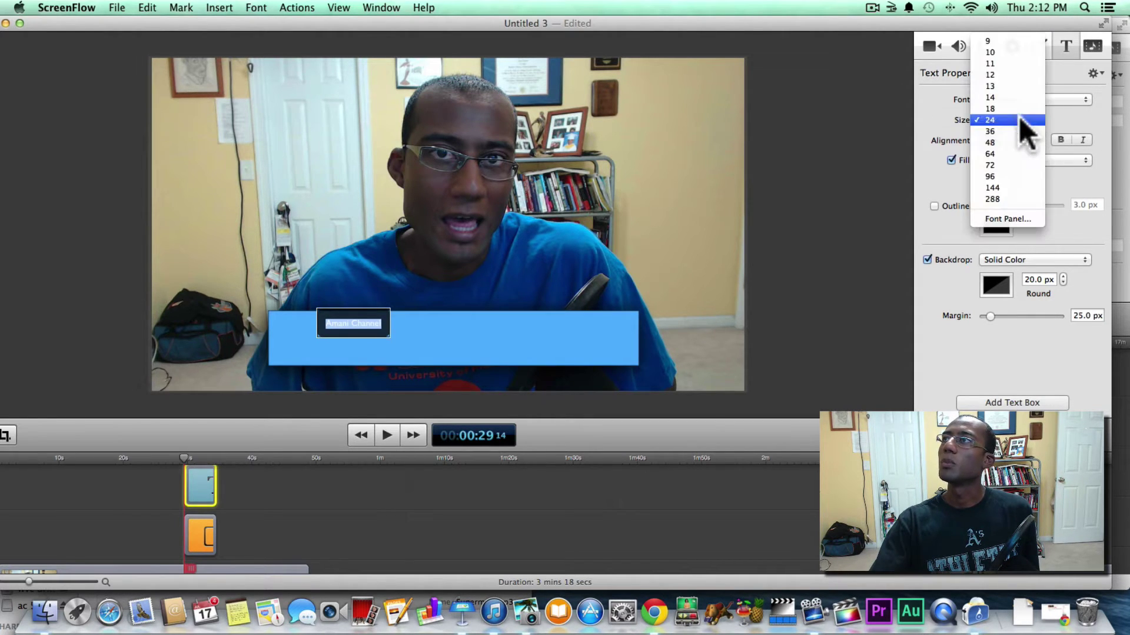
left_click(1011, 140)
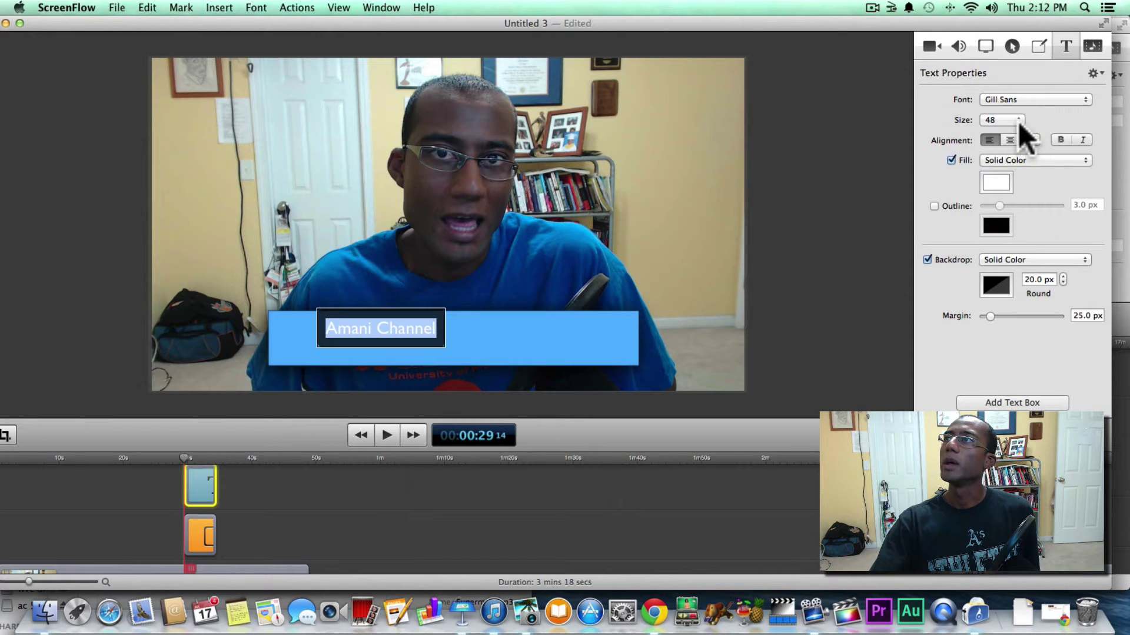
left_click(1018, 122)
left_click(1018, 131)
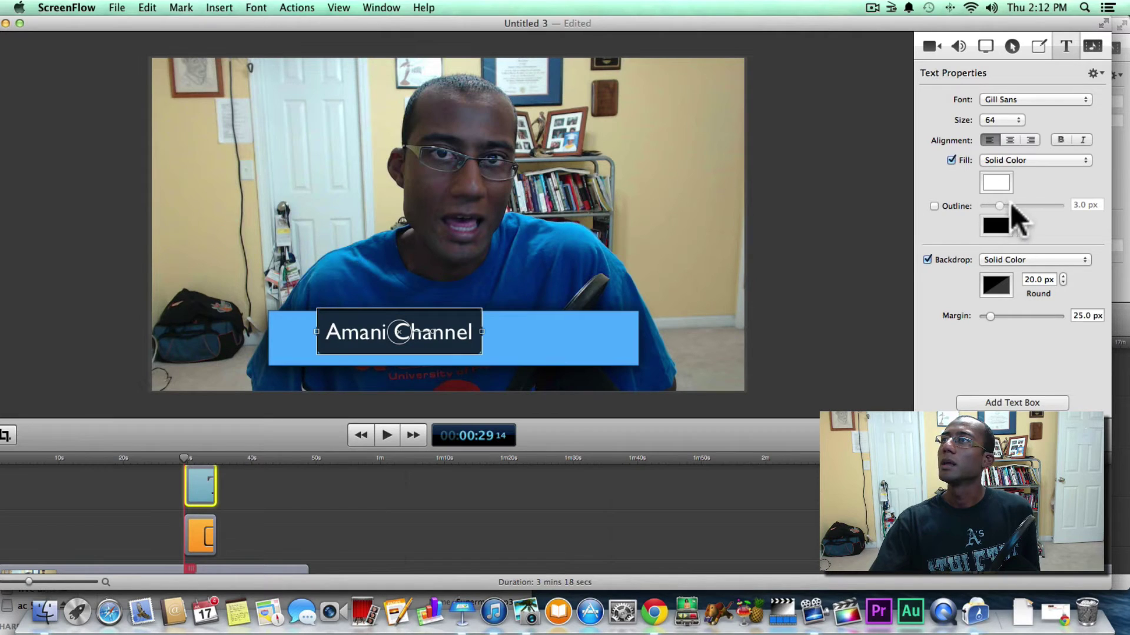
- Try a grey and pinkish backdrop behind the text, then remove the backdrop
left_click(928, 258)
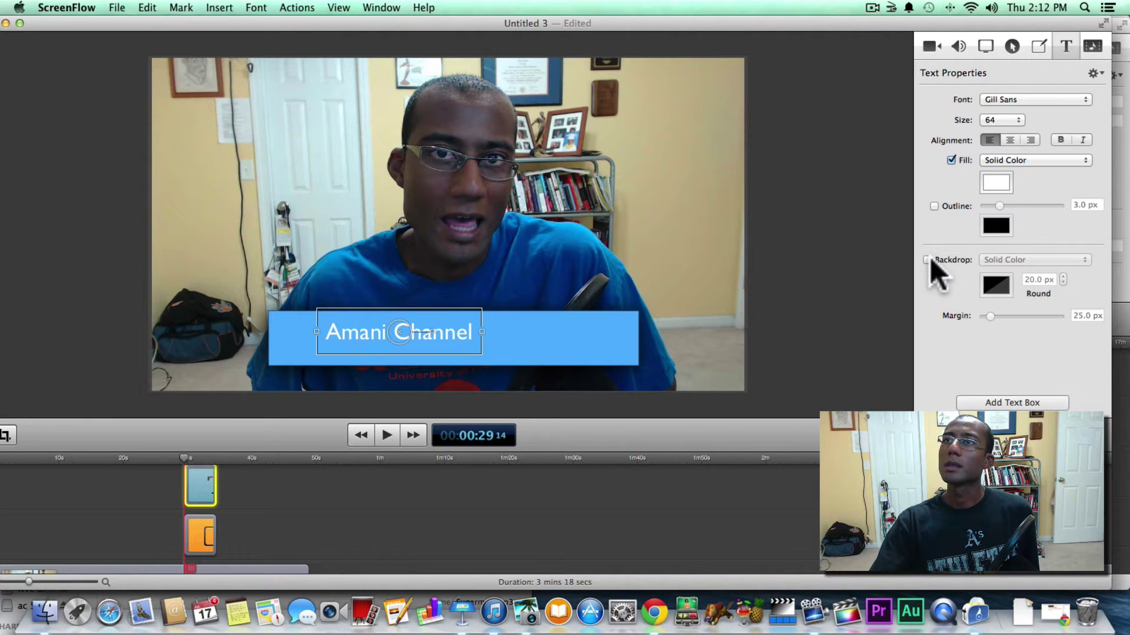
left_click(928, 259)
left_click(995, 284)
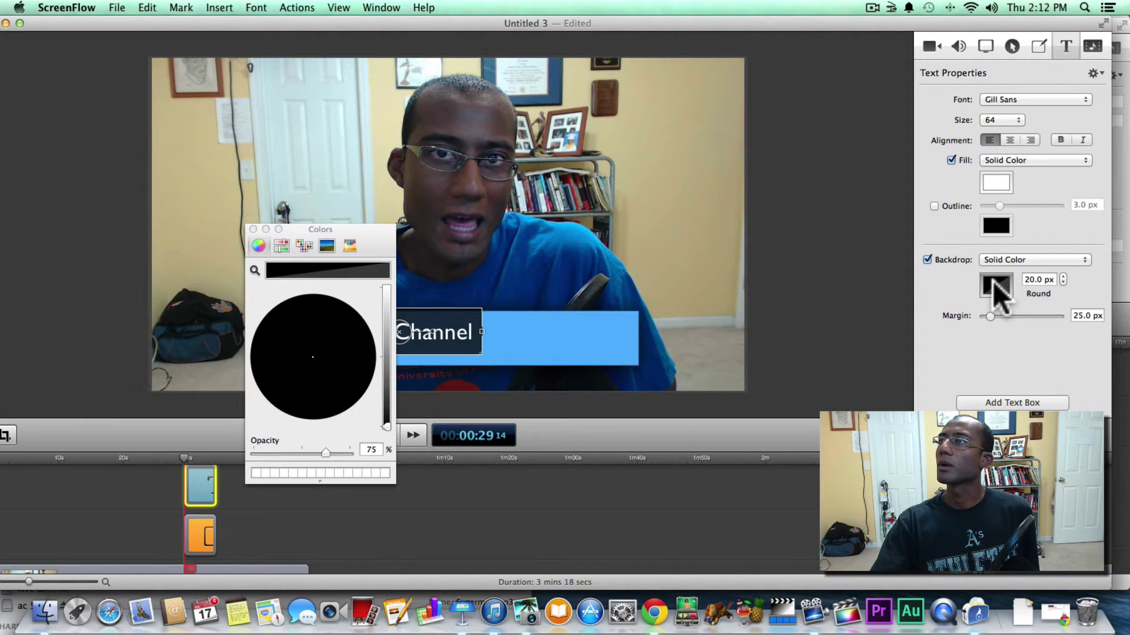
left_click_drag(386, 426, 393, 312)
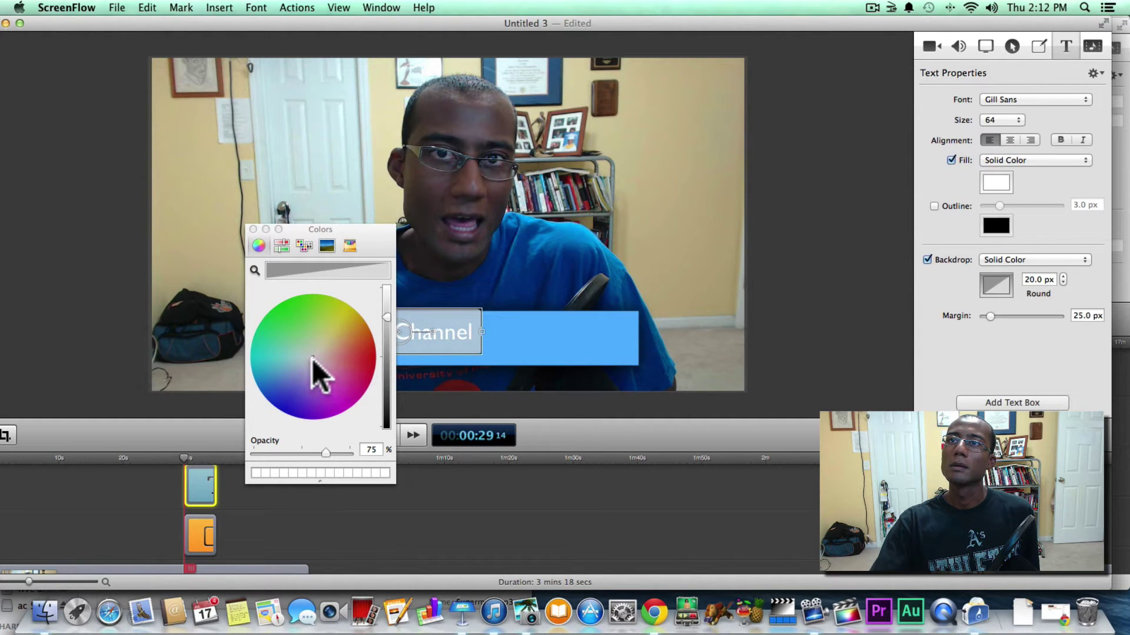
mouse_move(312, 357)
left_mouse_down()
mouse_move(327, 343)
mouse_move(312, 357)
left_mouse_up()
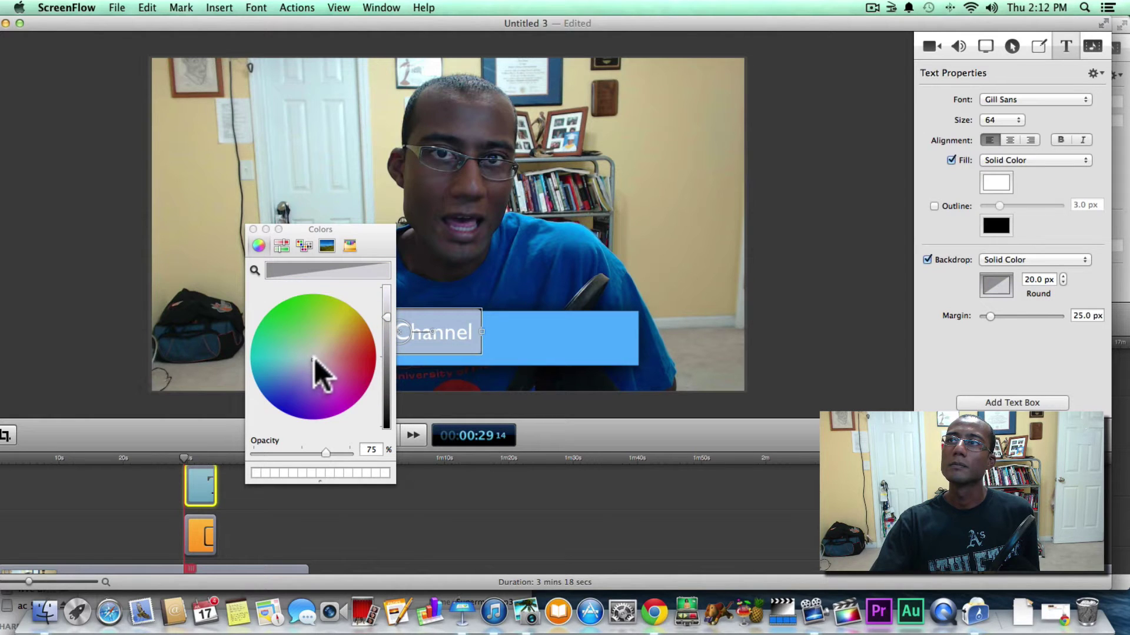
left_click(927, 260)
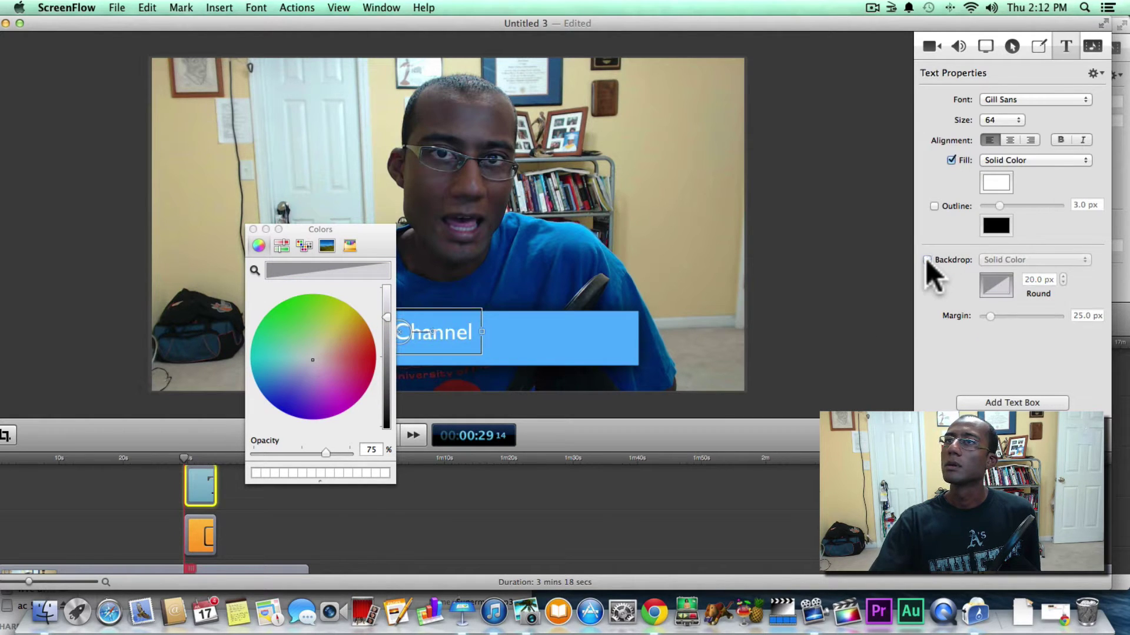
- Give the Amani Channel text an outline 0.5 px wide
left_click(935, 205)
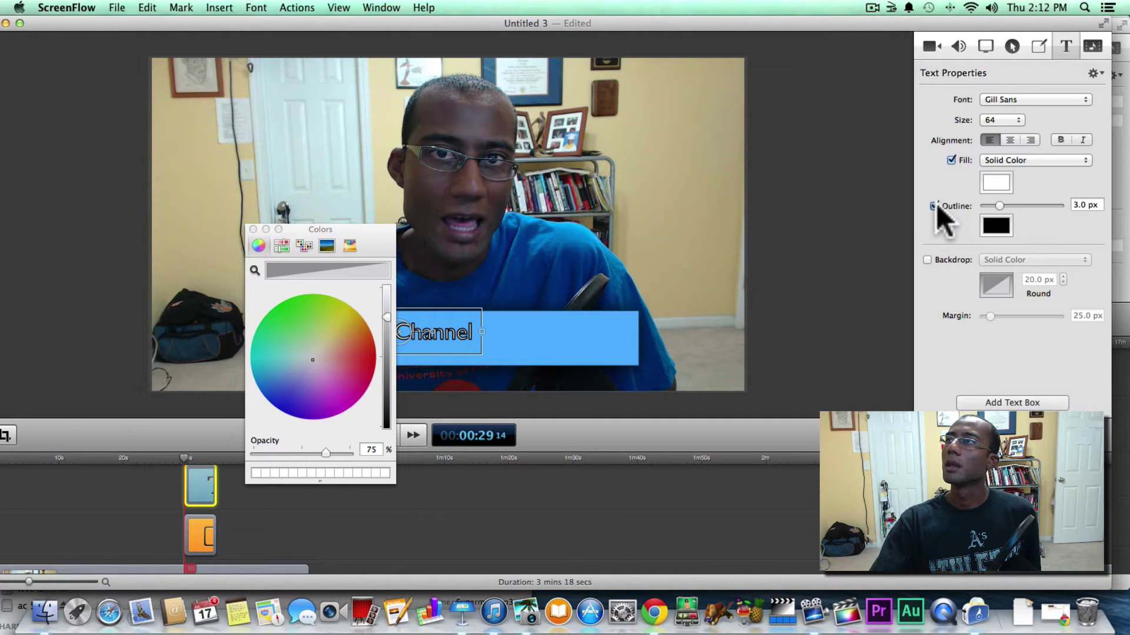
left_click(935, 205)
left_click(935, 205)
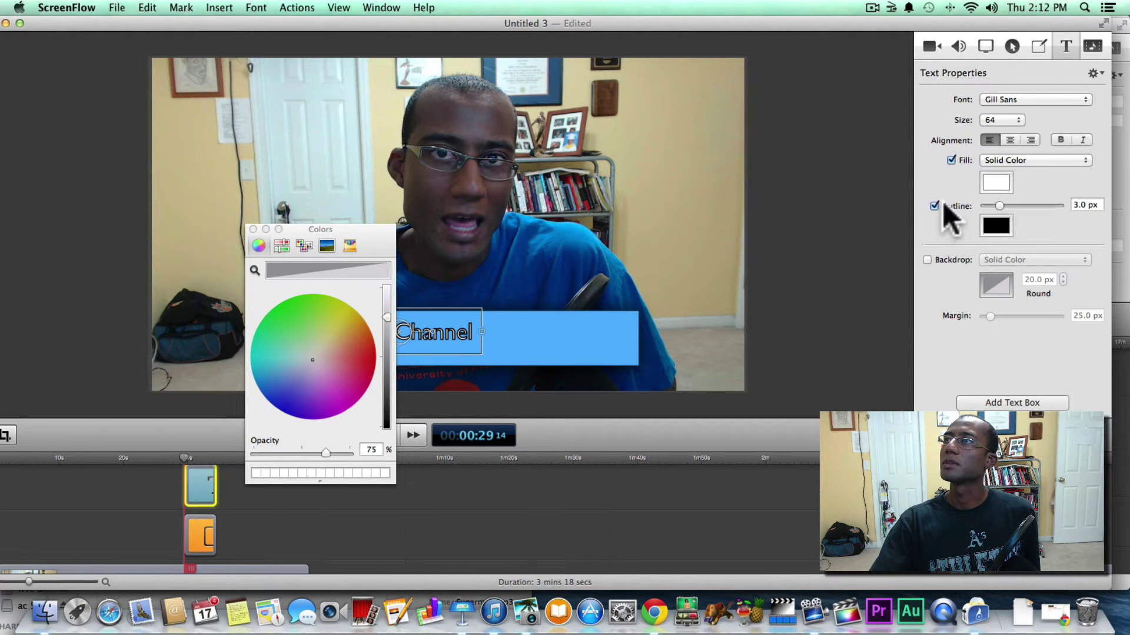
left_click_drag(997, 205, 987, 203)
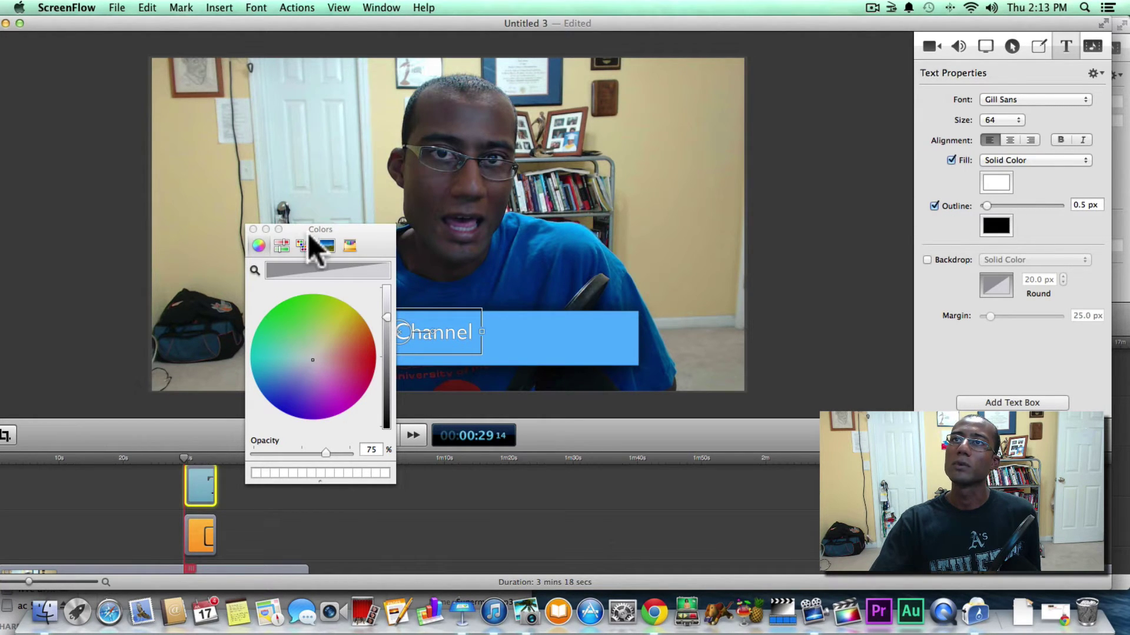
- Move and resize the Amani Channel text box to sit at the bar's left
left_click_drag(368, 229, 169, 118)
mouse_move(388, 333)
left_mouse_down()
mouse_move(357, 333)
mouse_move(366, 333)
left_mouse_up()
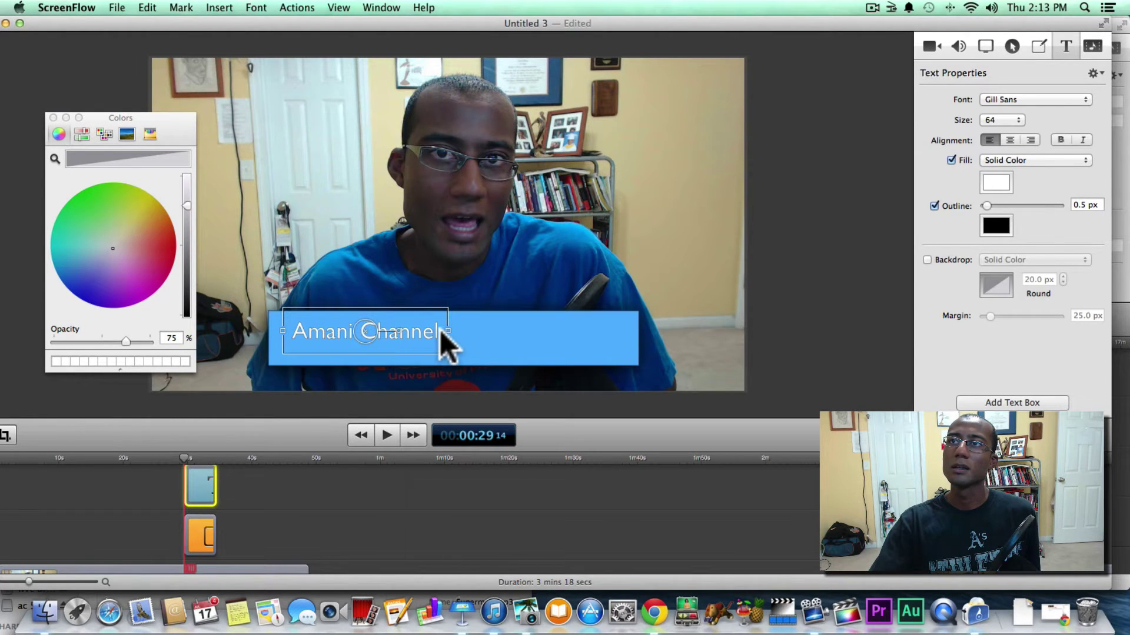
left_click_drag(450, 330, 476, 330)
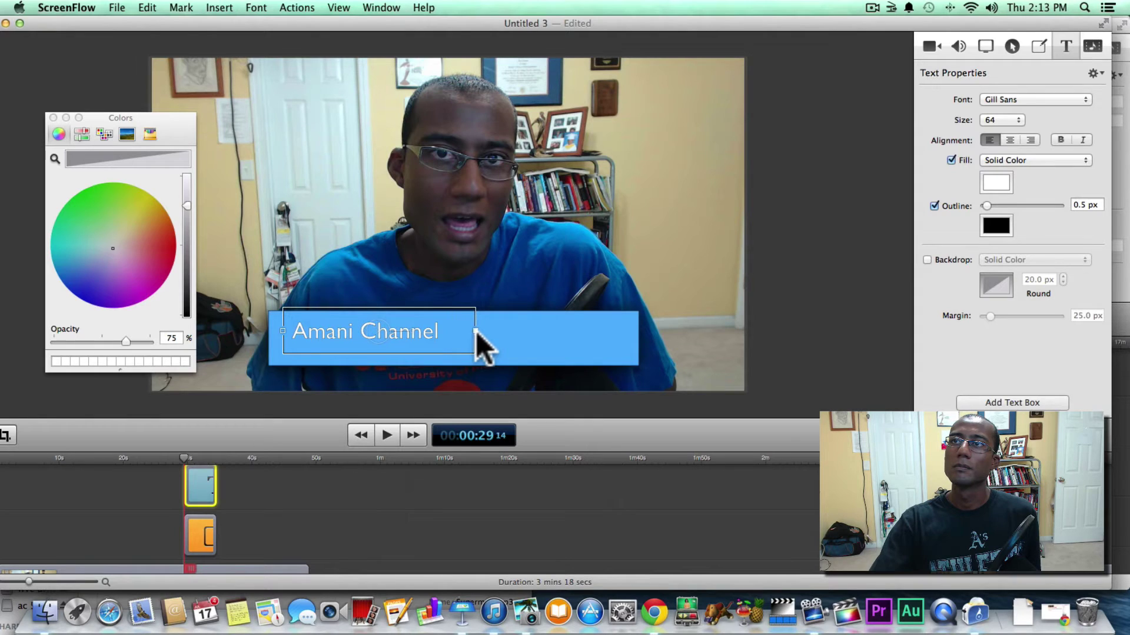
double_click(452, 338)
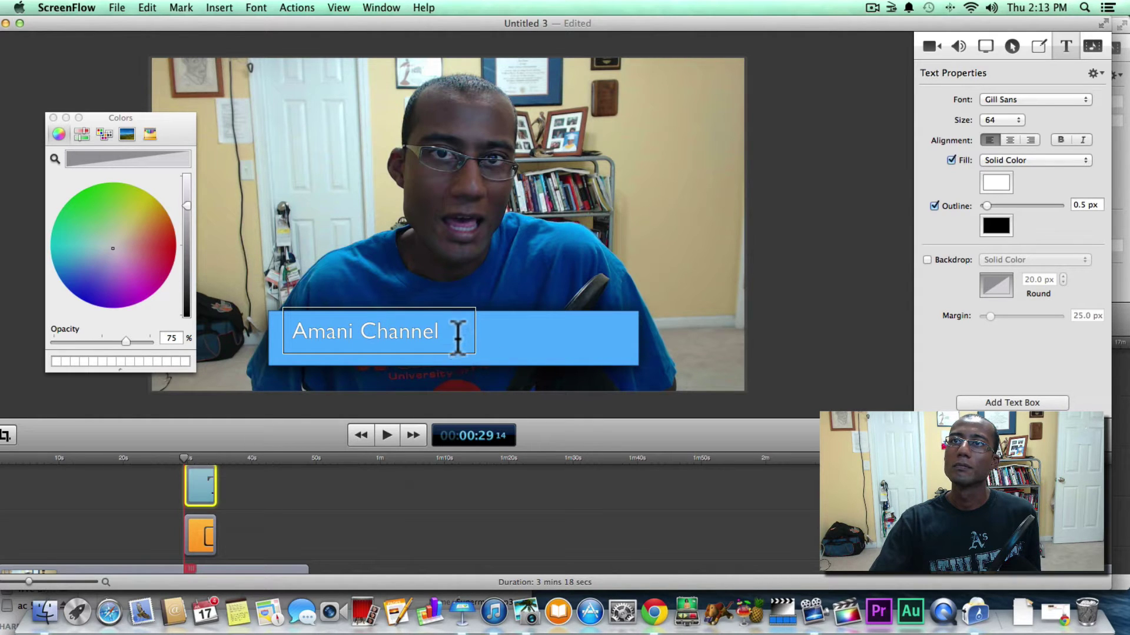
left_click(453, 313)
left_click_drag(474, 327, 451, 320)
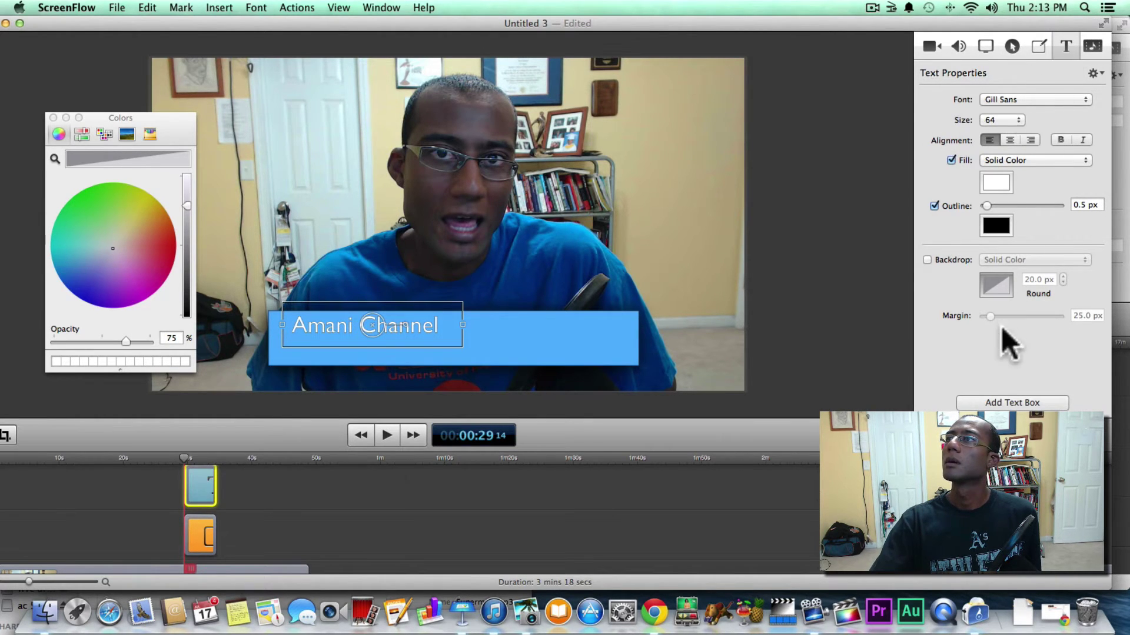
left_click(1005, 403)
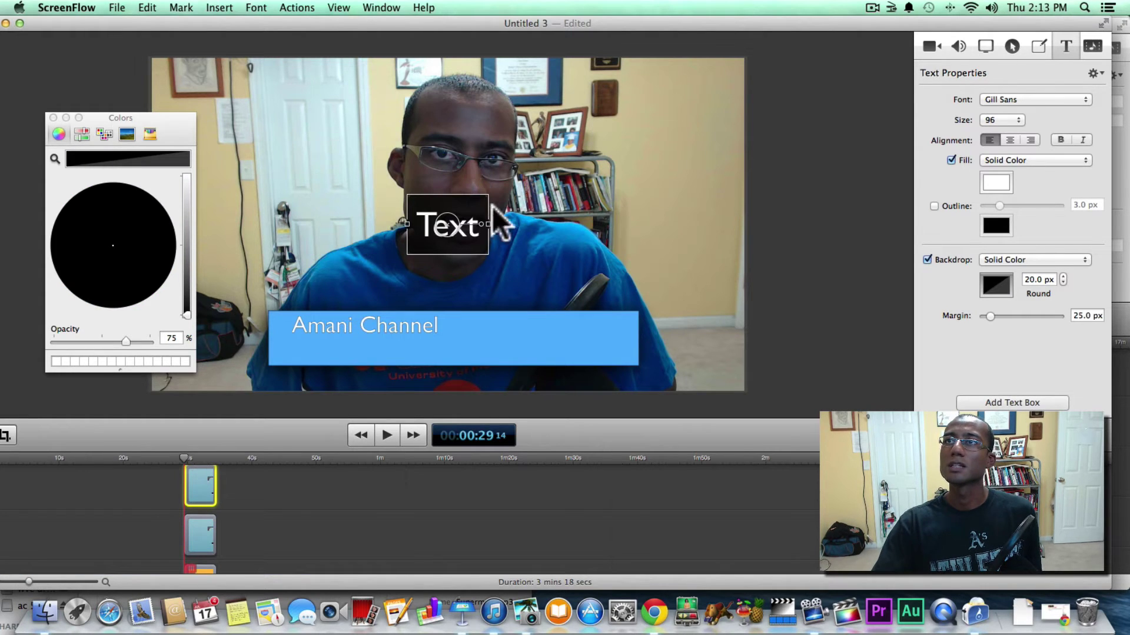
- Replace the new text box's placeholder with 'WebVideoChefs.com'
double_click(479, 229)
key("BackSpace")
key("BackSpace")
key("BackSpace")
key("BackSpace")
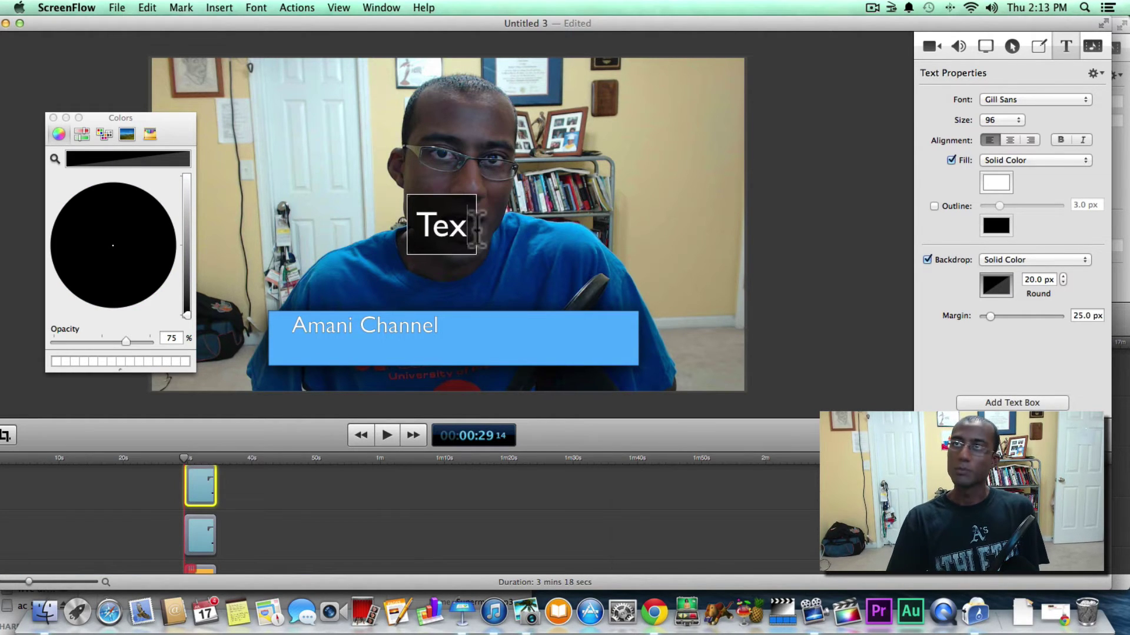
type("We")
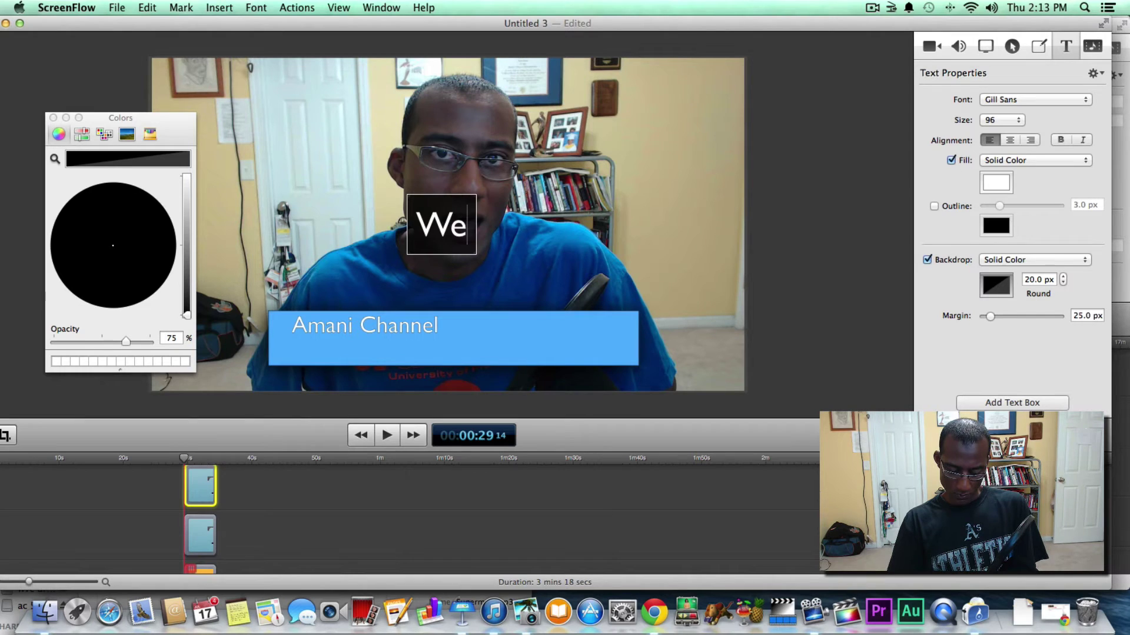
type("bVideo")
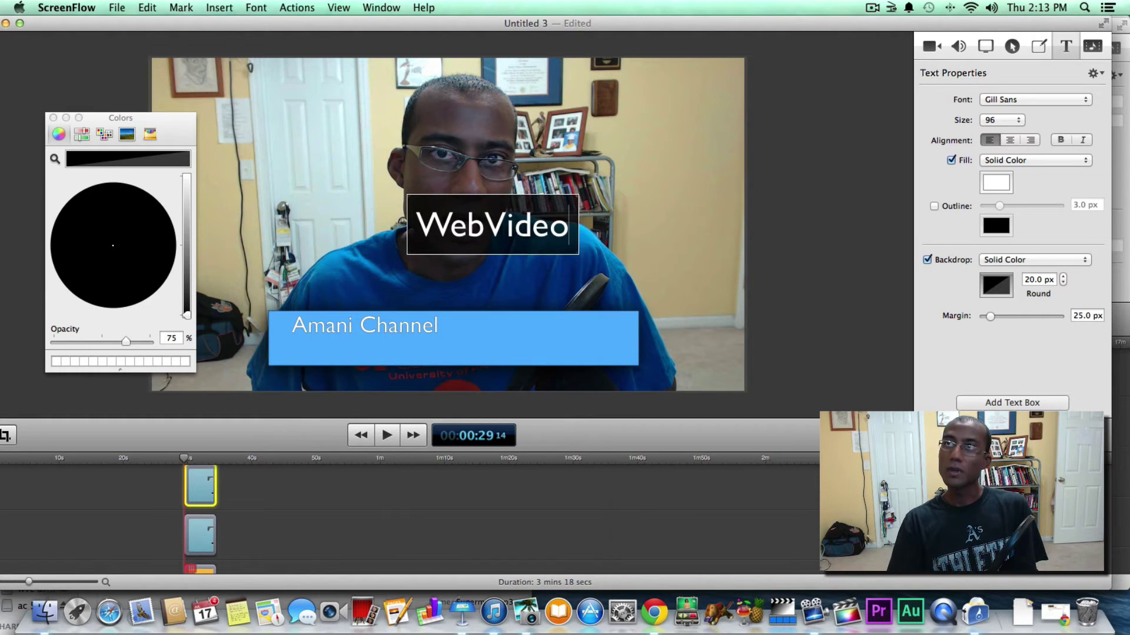
type("Chefs.com")
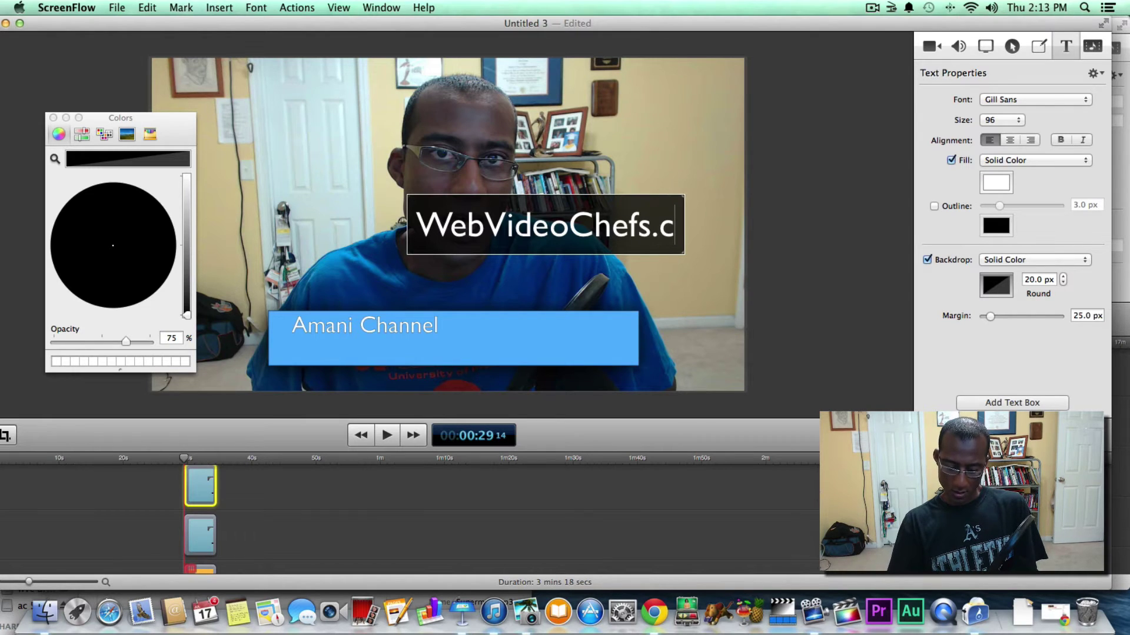
- Remove the address's backdrop and outline and place it just under Amani Channel
left_click(927, 257)
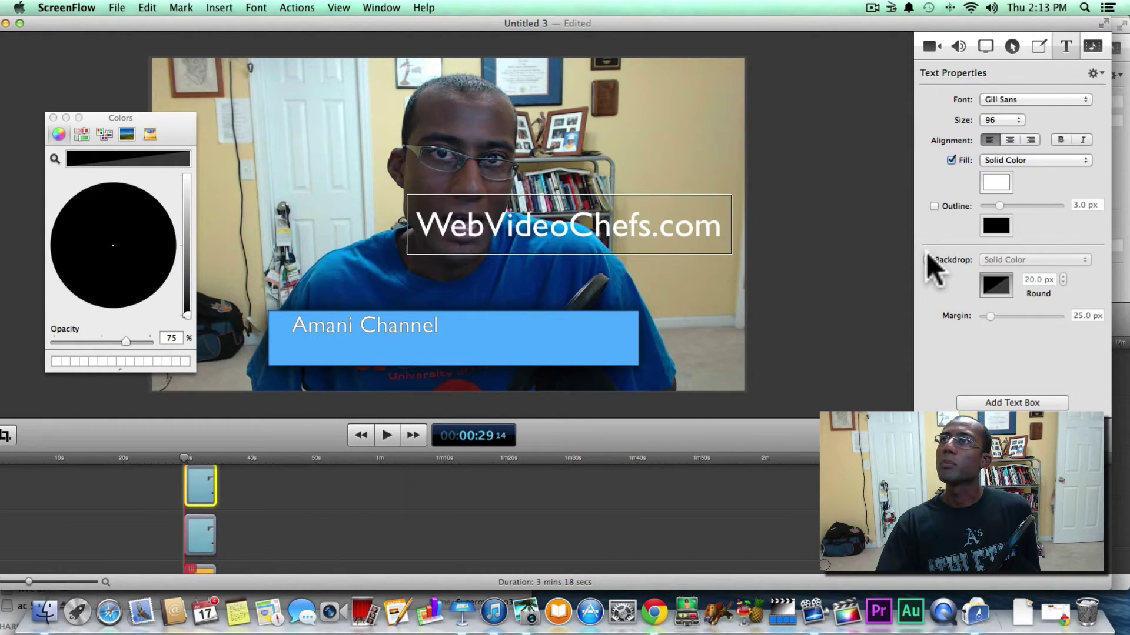
left_click(934, 206)
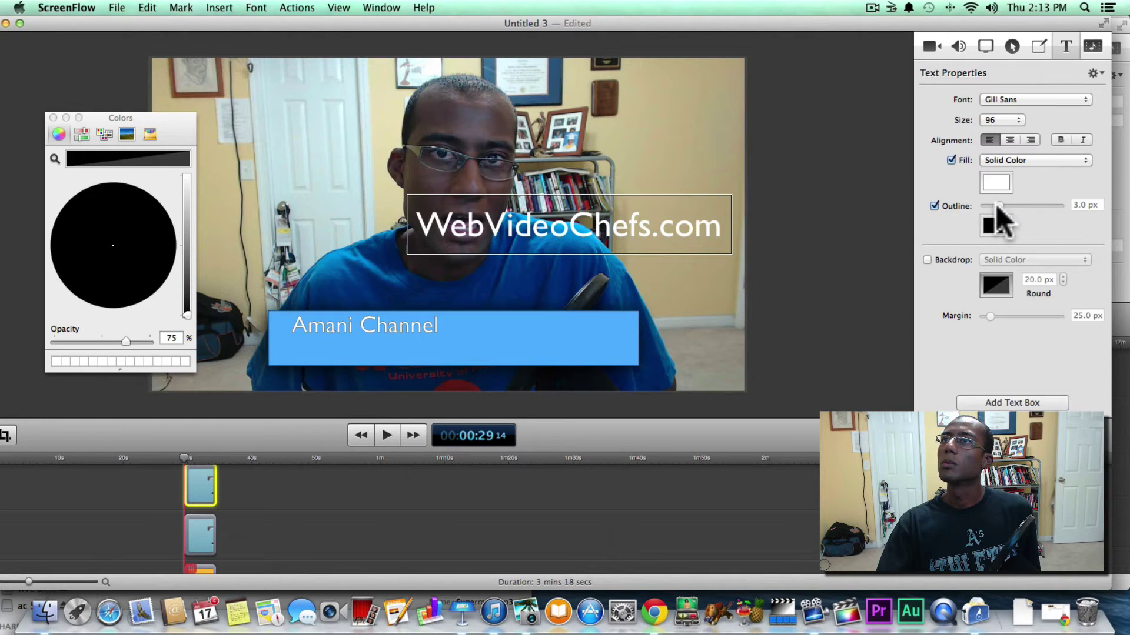
left_click(934, 206)
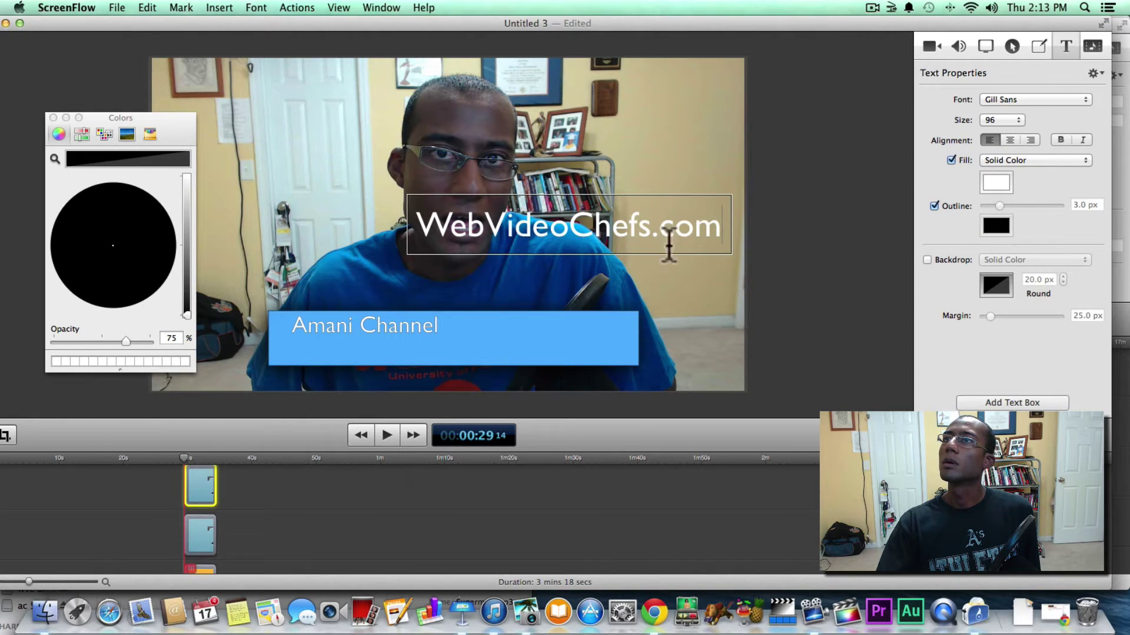
left_click_drag(425, 227, 300, 343)
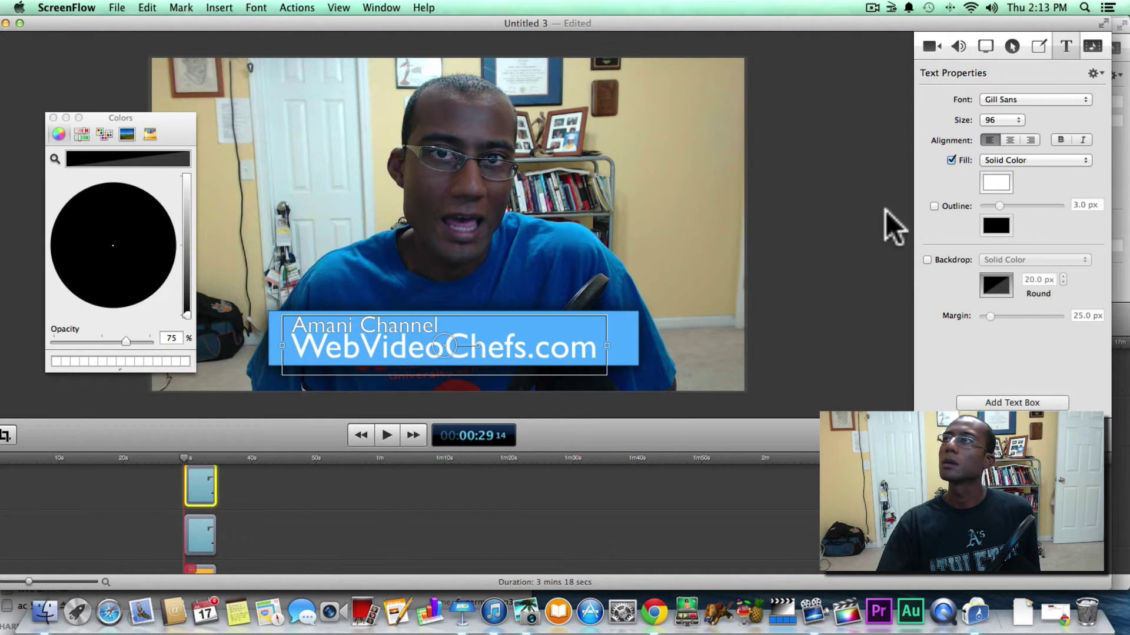
left_click_drag(592, 345, 283, 347)
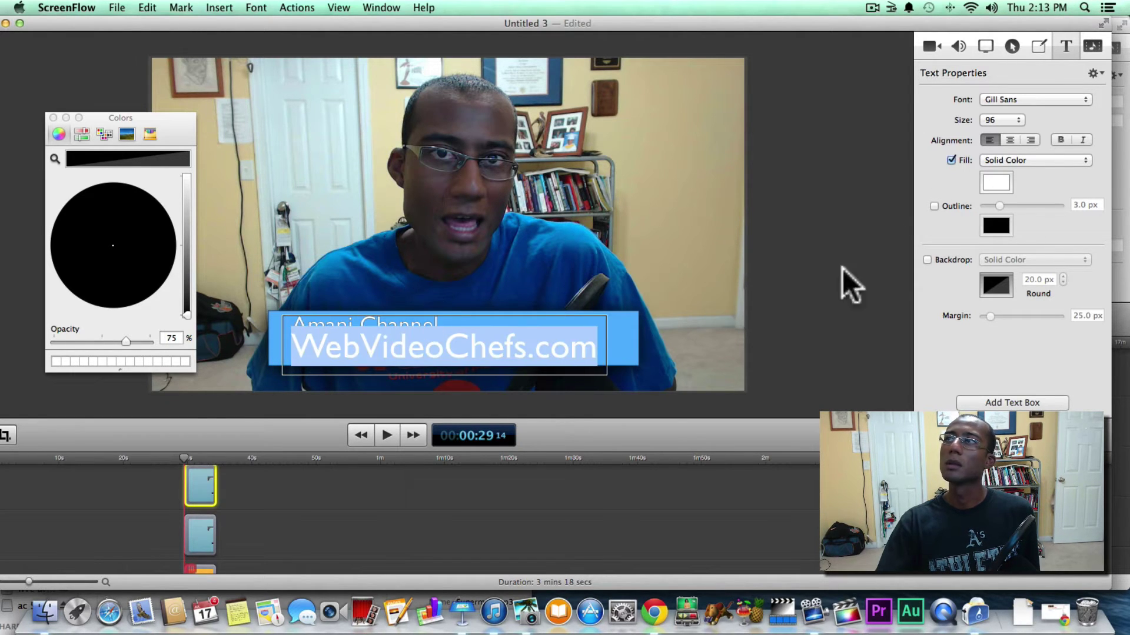
- Set the WebVideoChefs.com text size to 72
left_click(1019, 119)
left_click(1015, 108)
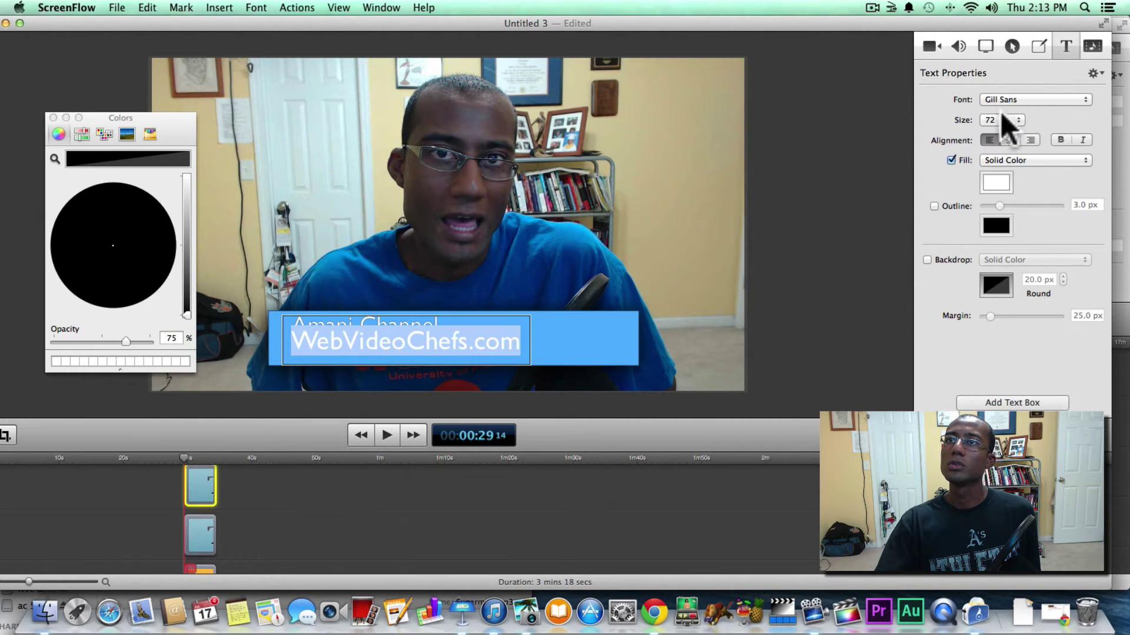
left_click(453, 353, "shift")
left_click(514, 311)
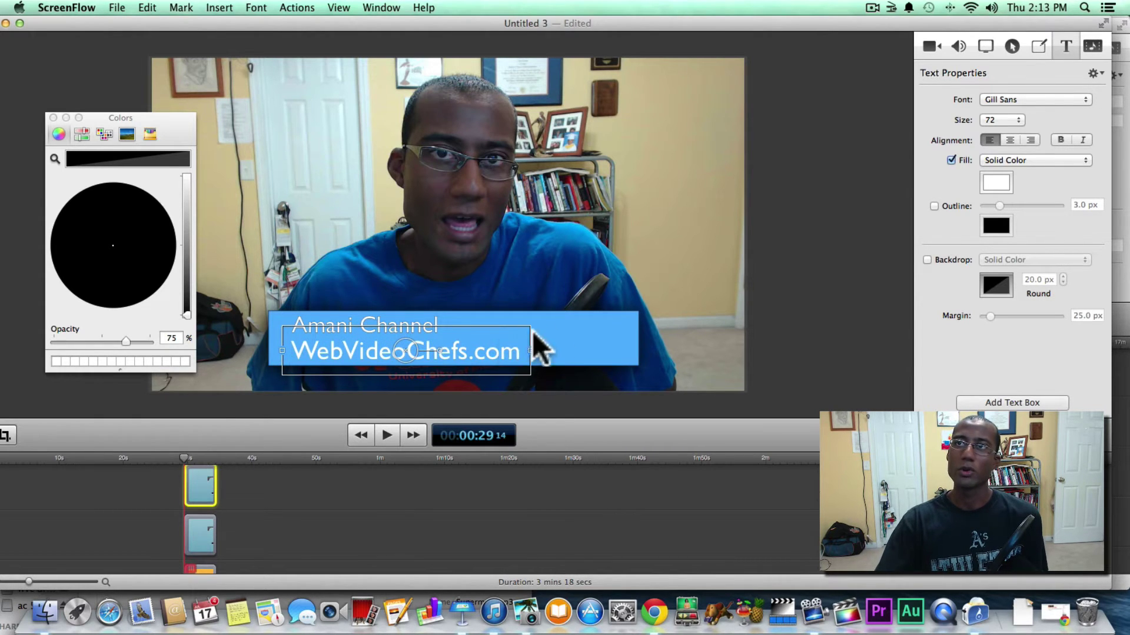
left_click(626, 265)
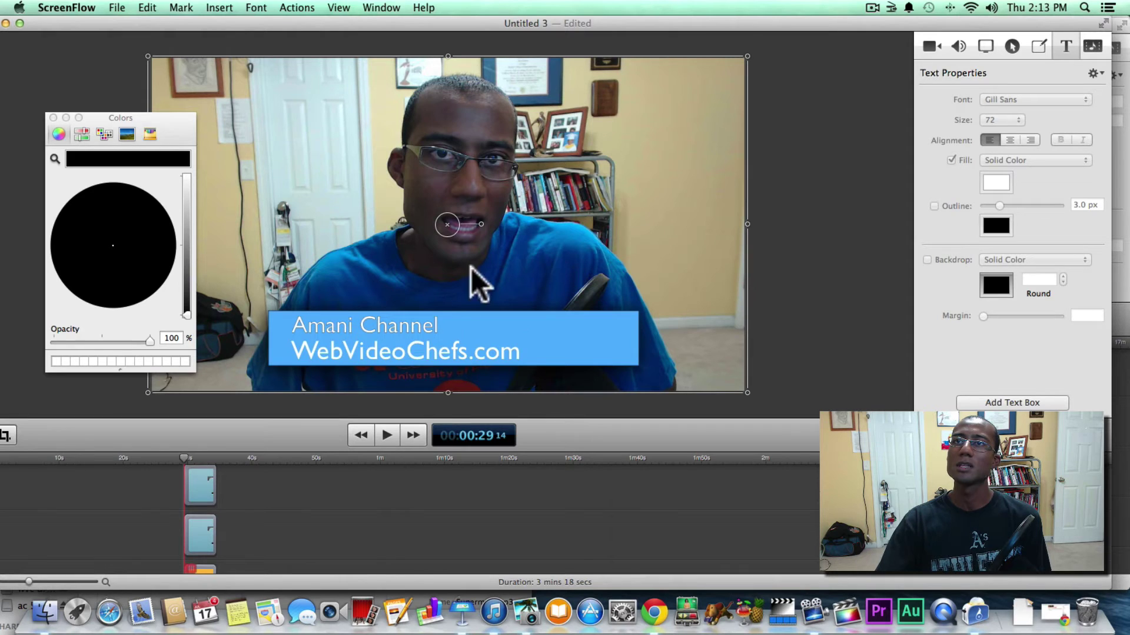
left_click_drag(181, 460, 163, 460)
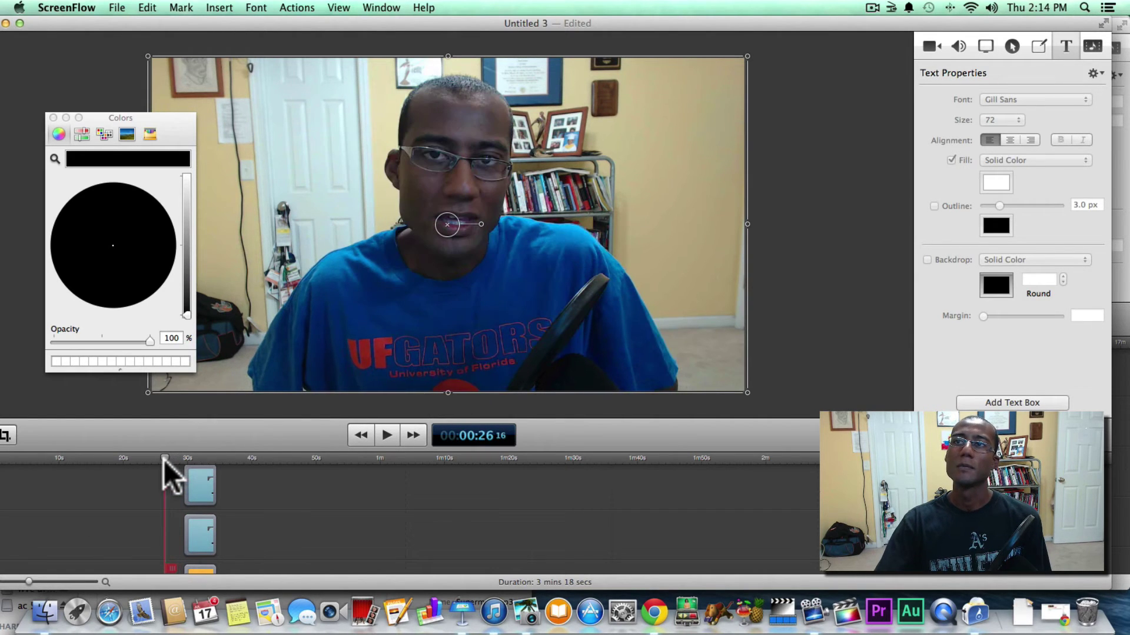
left_click(386, 436)
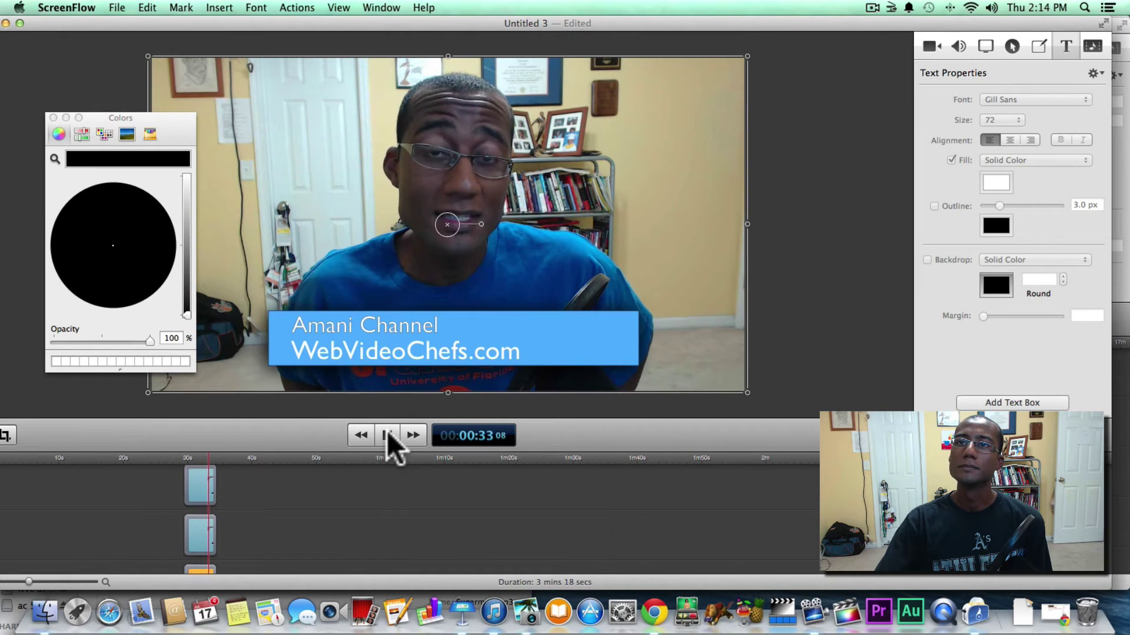
left_click(387, 436)
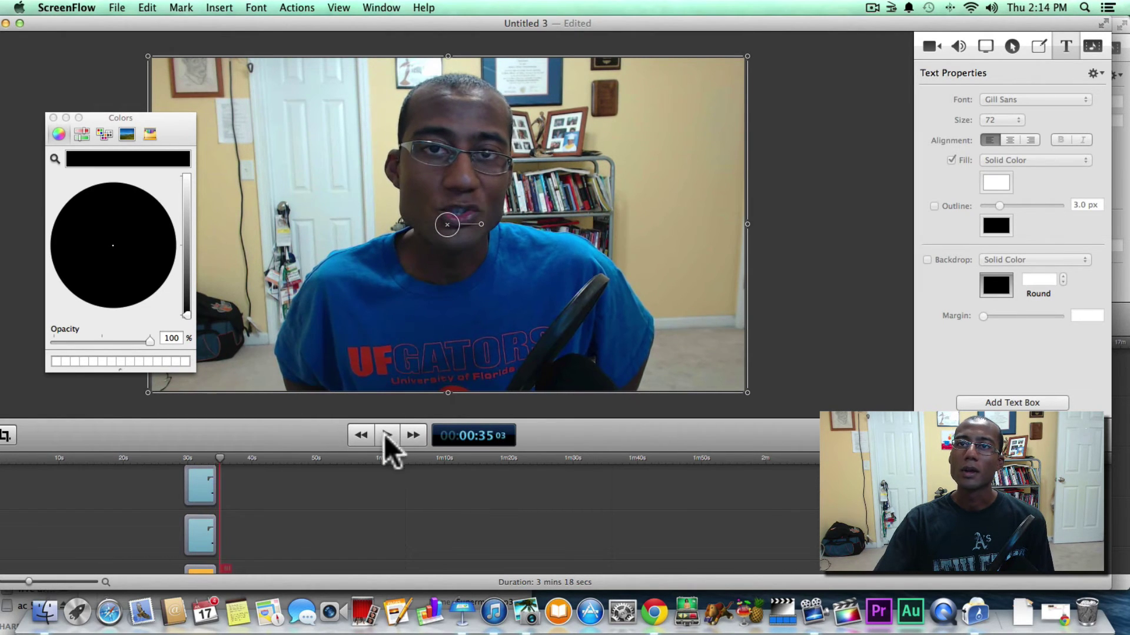
- Add start and end transitions to the web address, Amani Channel and annotation clips
left_click(197, 485)
right_click(199, 484)
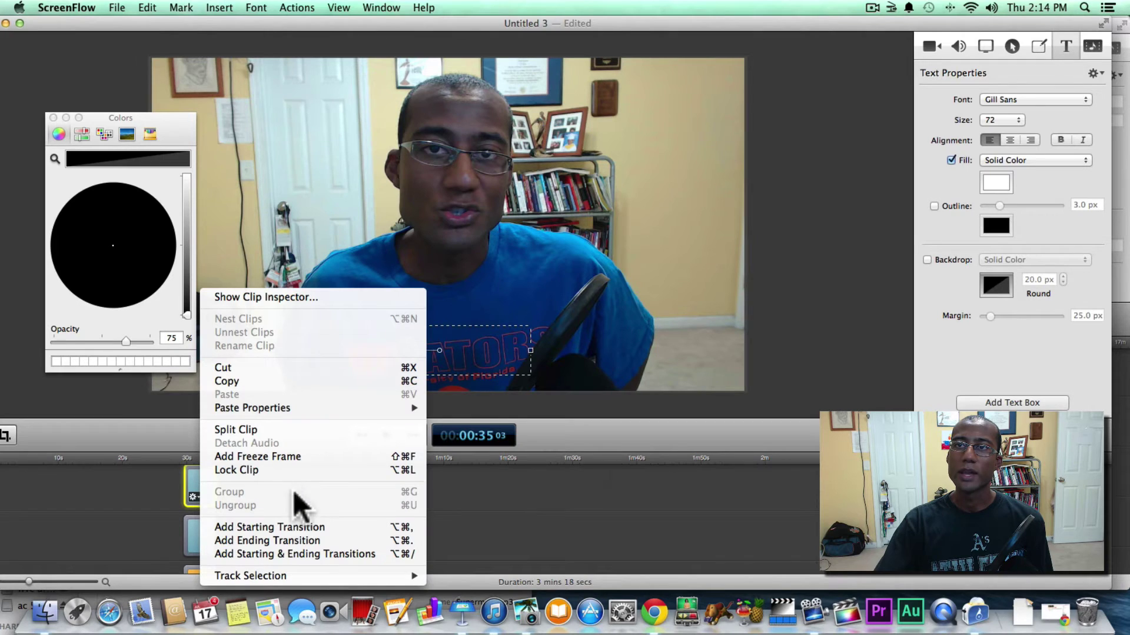
left_click(276, 550)
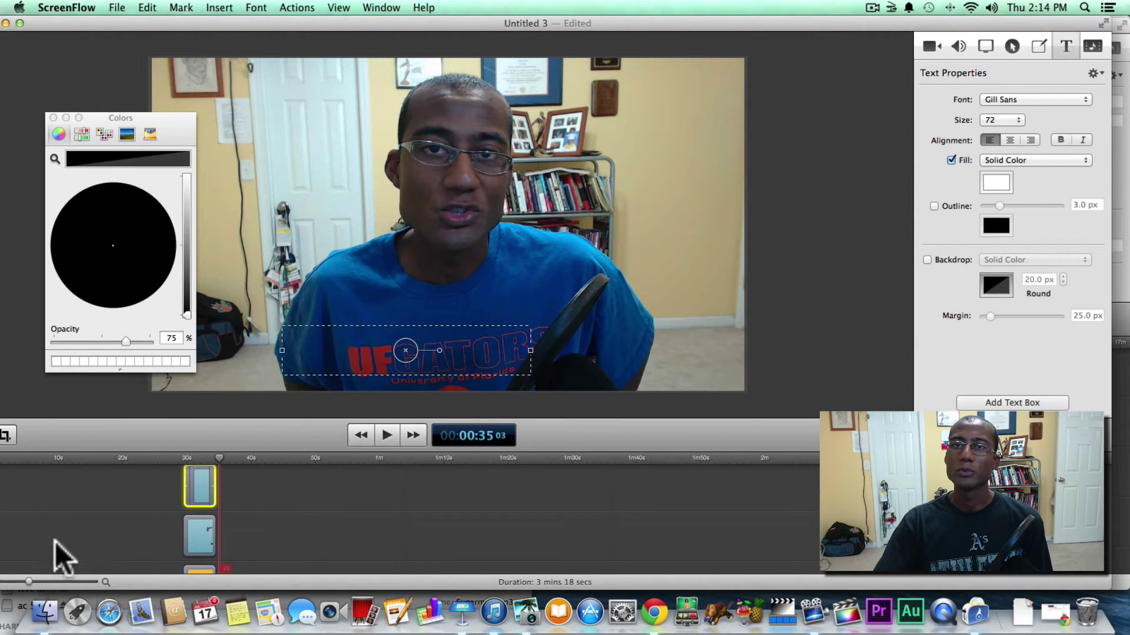
left_click_drag(28, 582, 44, 582)
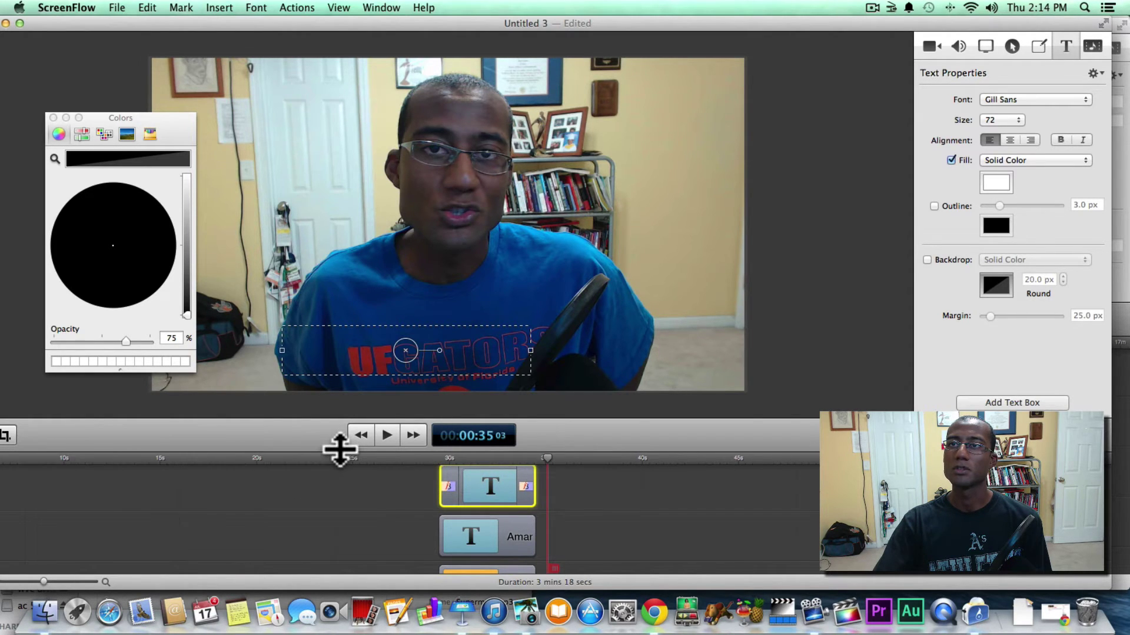
left_click_drag(340, 450, 353, 391)
left_click(493, 475)
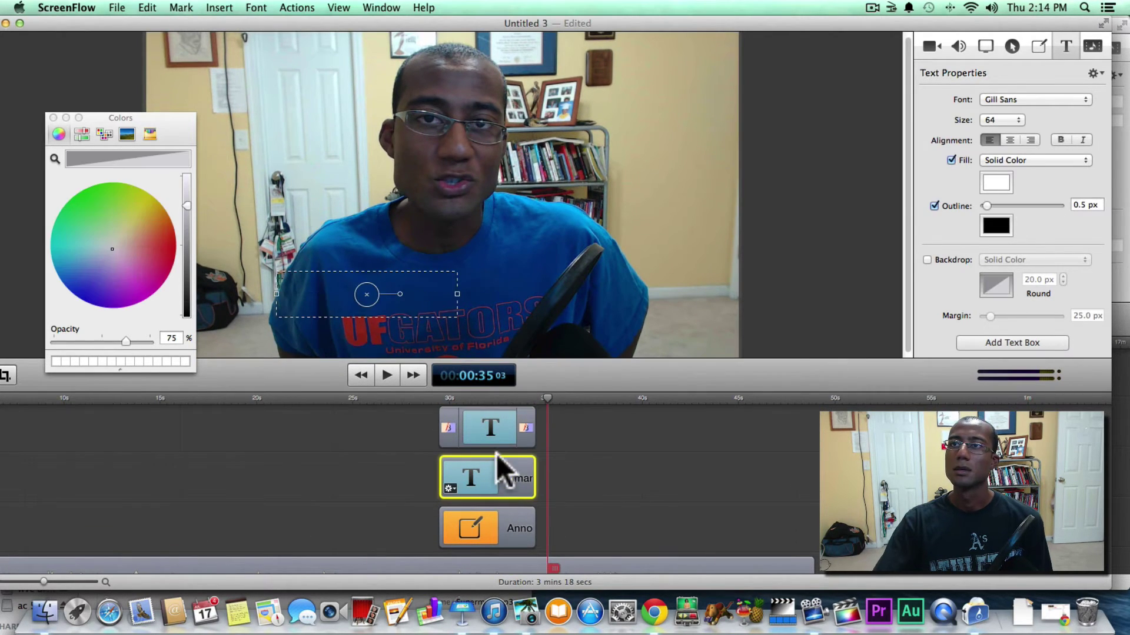
right_click(465, 445)
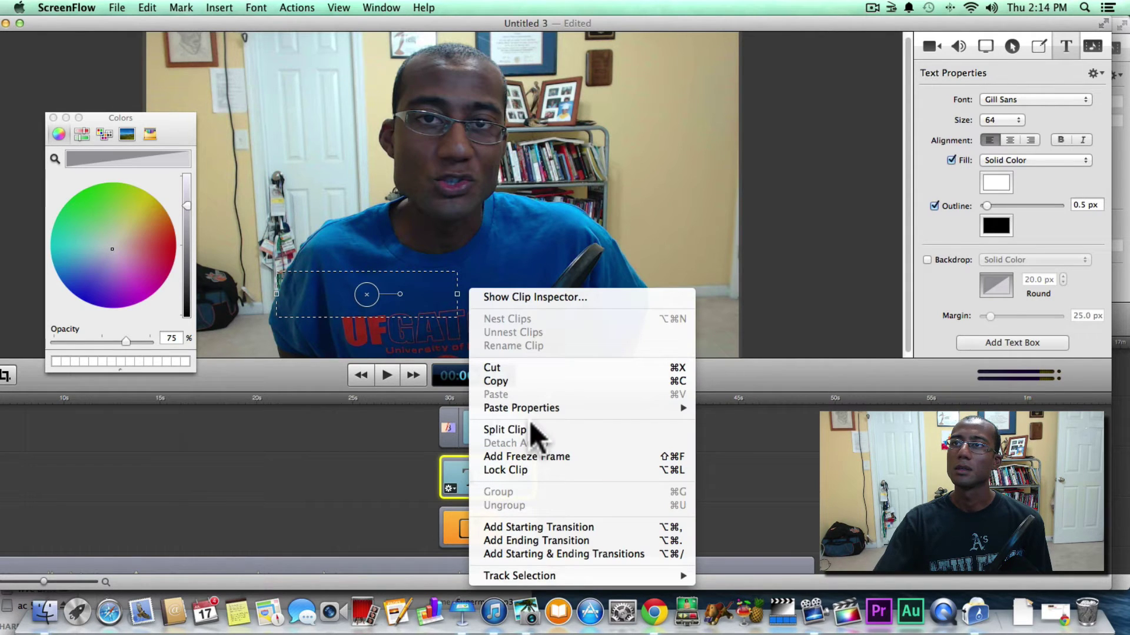
left_click(513, 553)
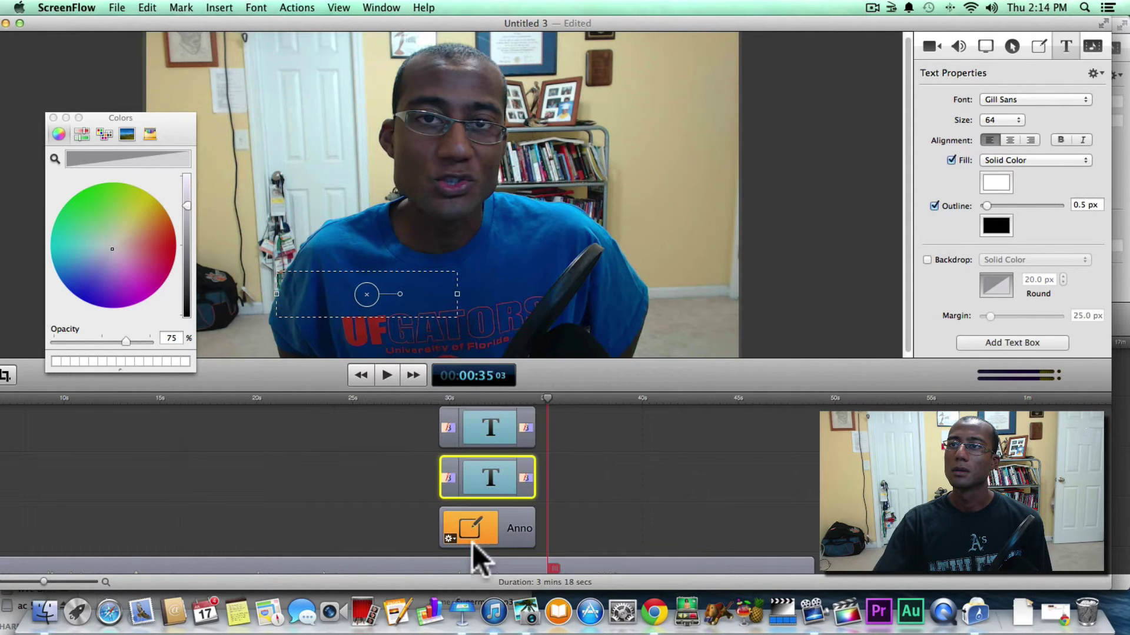
left_click(489, 525)
right_click(492, 524)
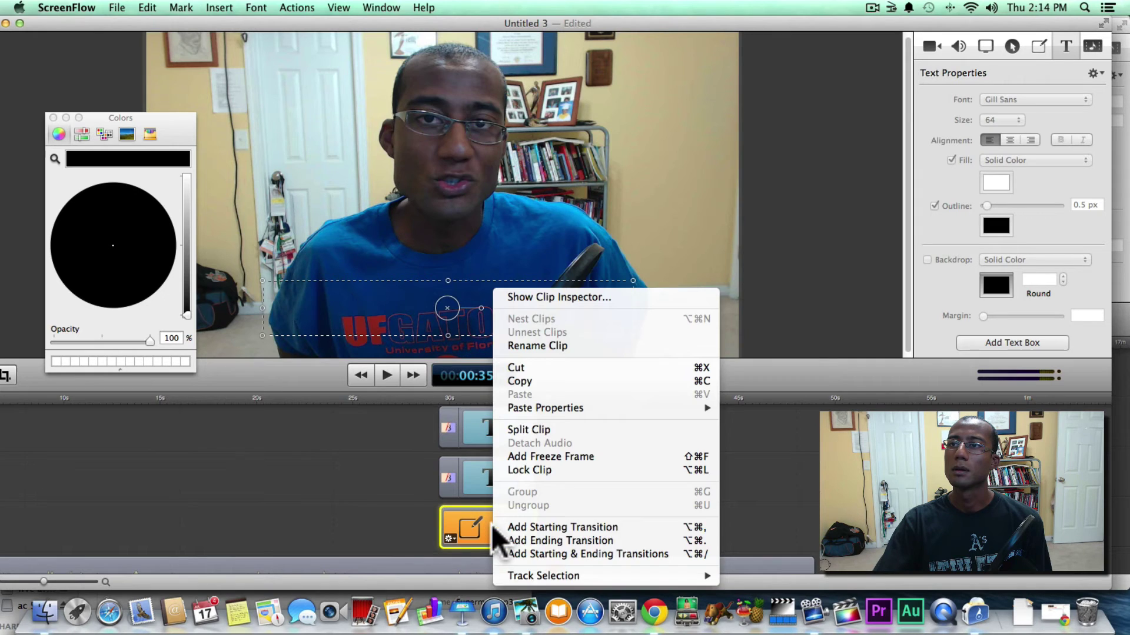
left_click(507, 554)
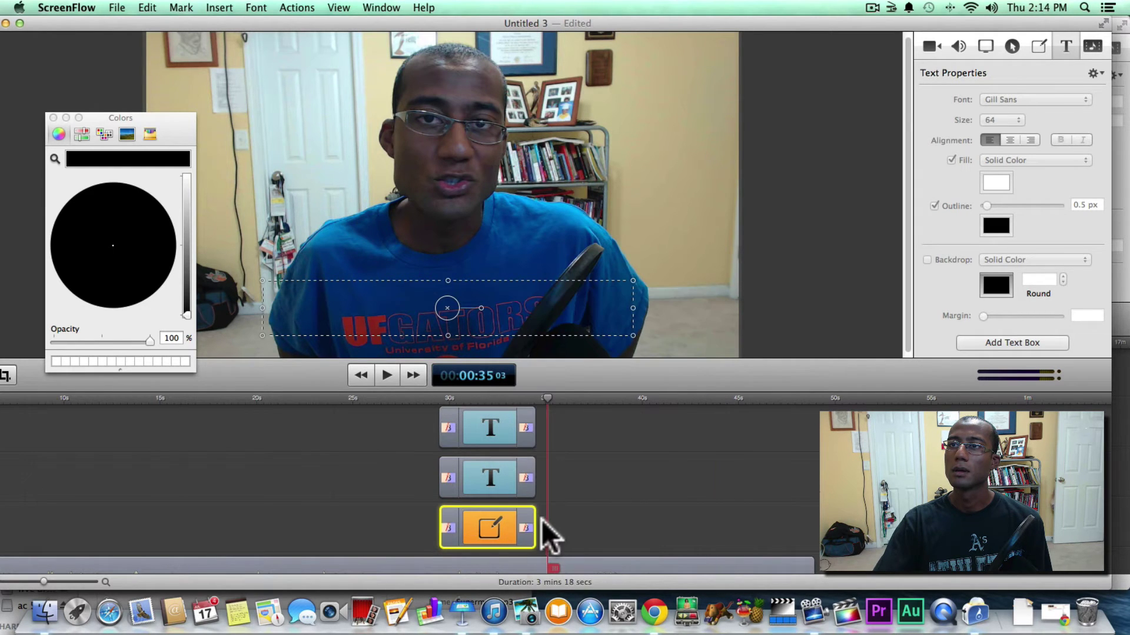
- Set the ending transitions of all three clips to Cross Dissolve
left_click(521, 521)
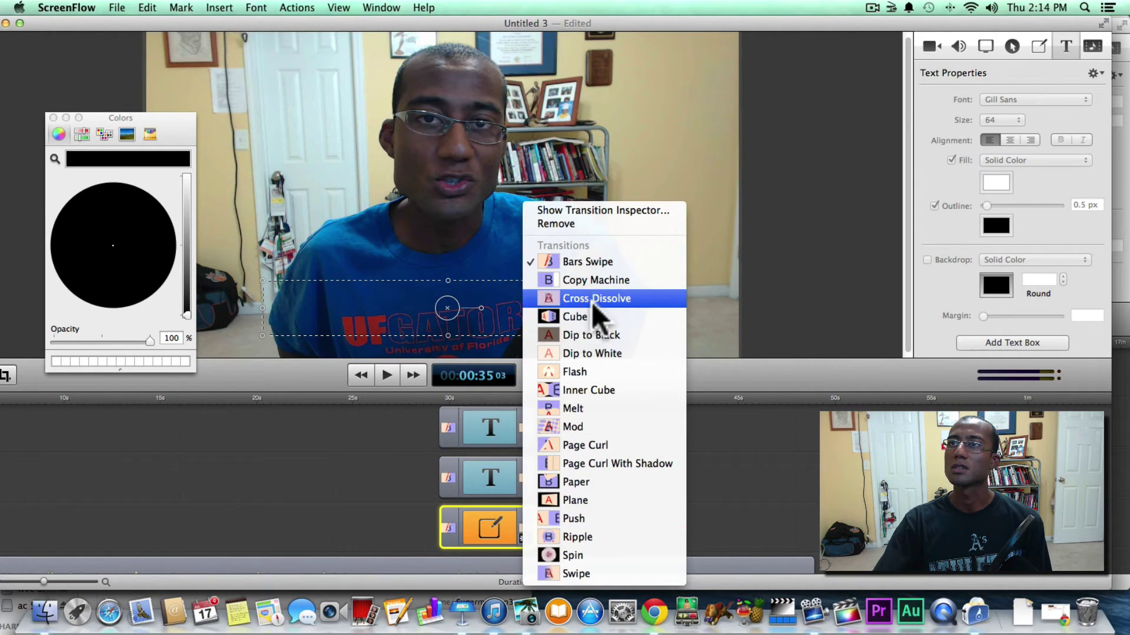
left_click(592, 301)
left_click(523, 489)
left_click(523, 477)
left_click(524, 473)
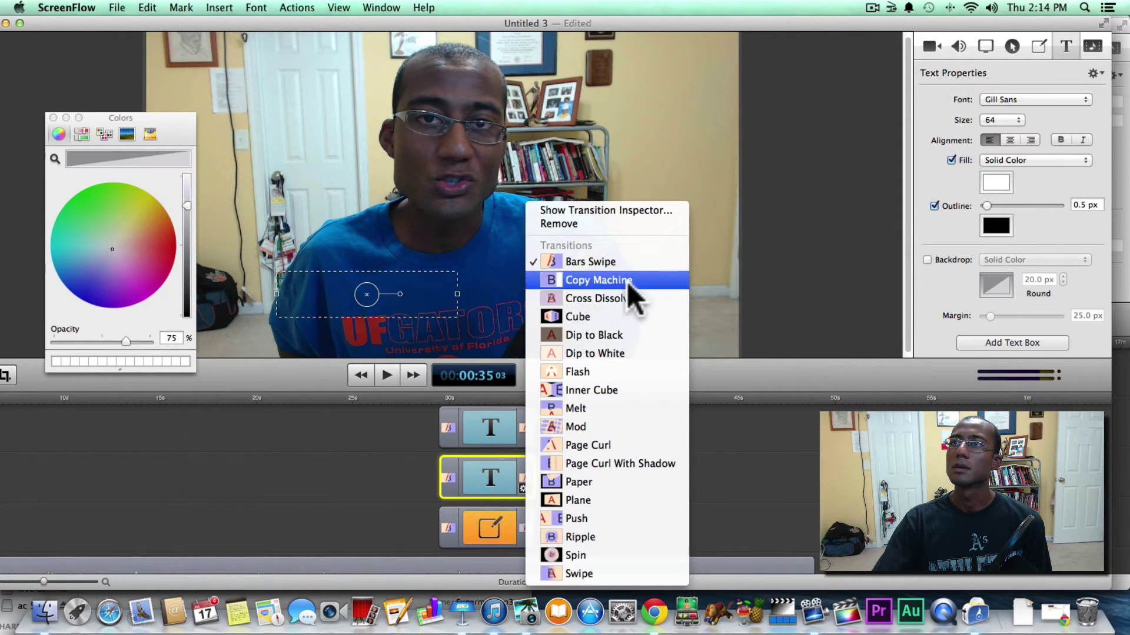
left_click(617, 297)
left_click(522, 425)
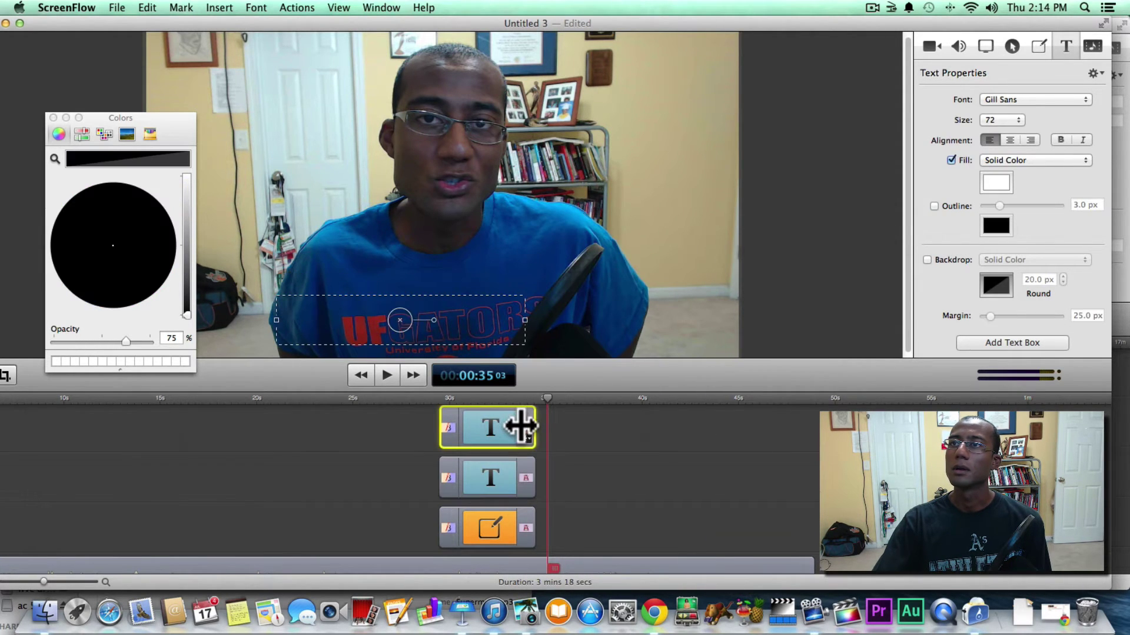
left_click(523, 424)
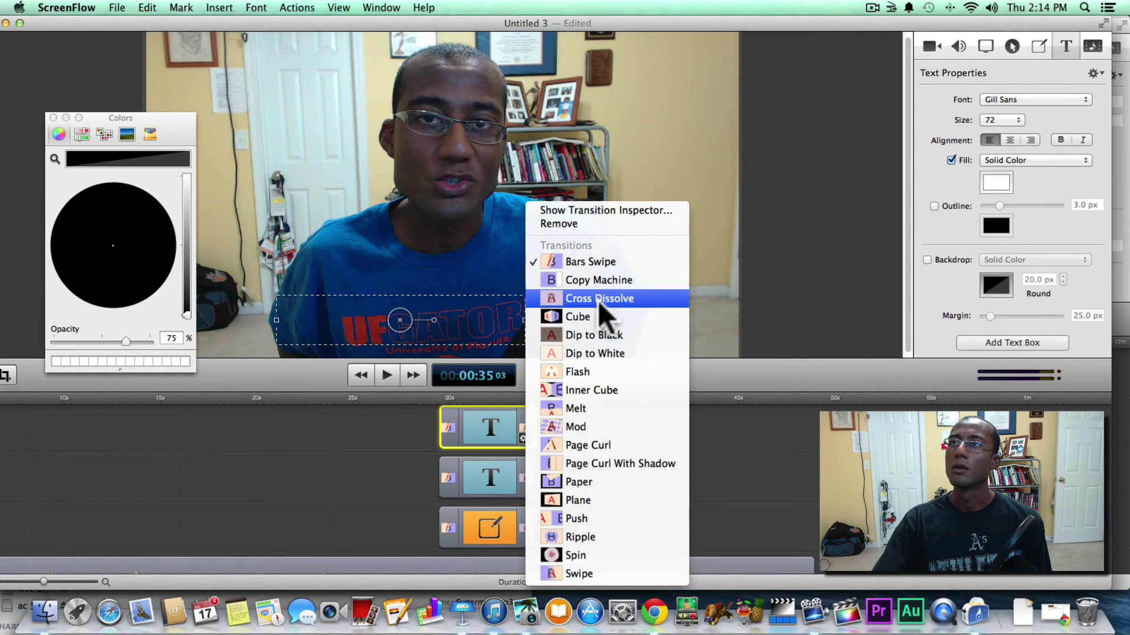
left_click(598, 298)
- Set all three starting transitions to Cross Dissolve and play back from about 0:28
left_click(445, 428)
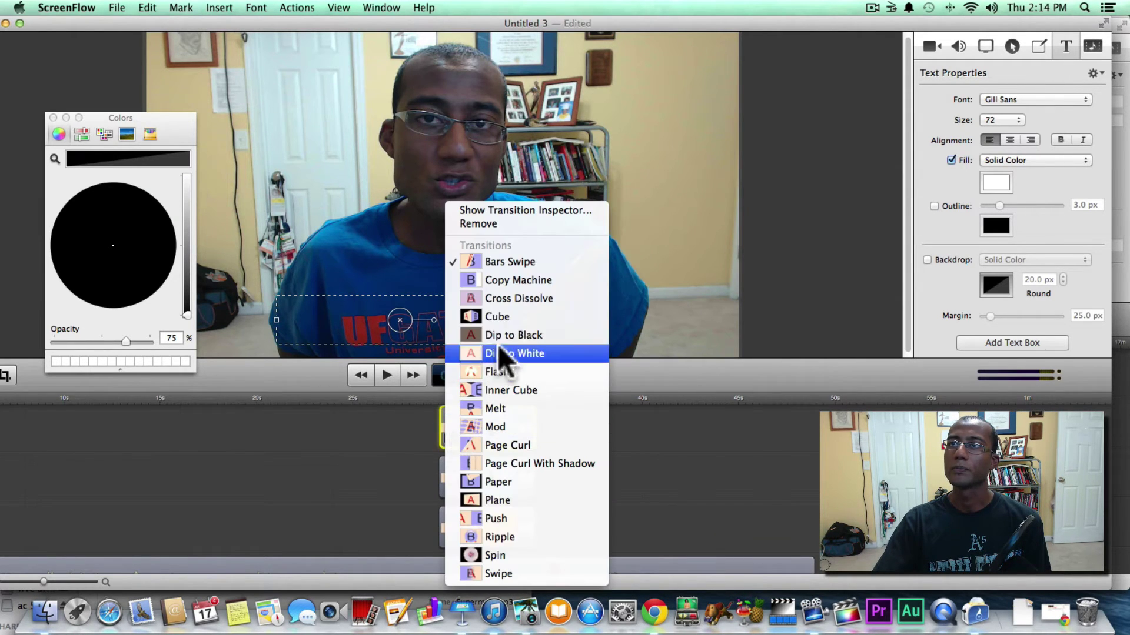
left_click(506, 298)
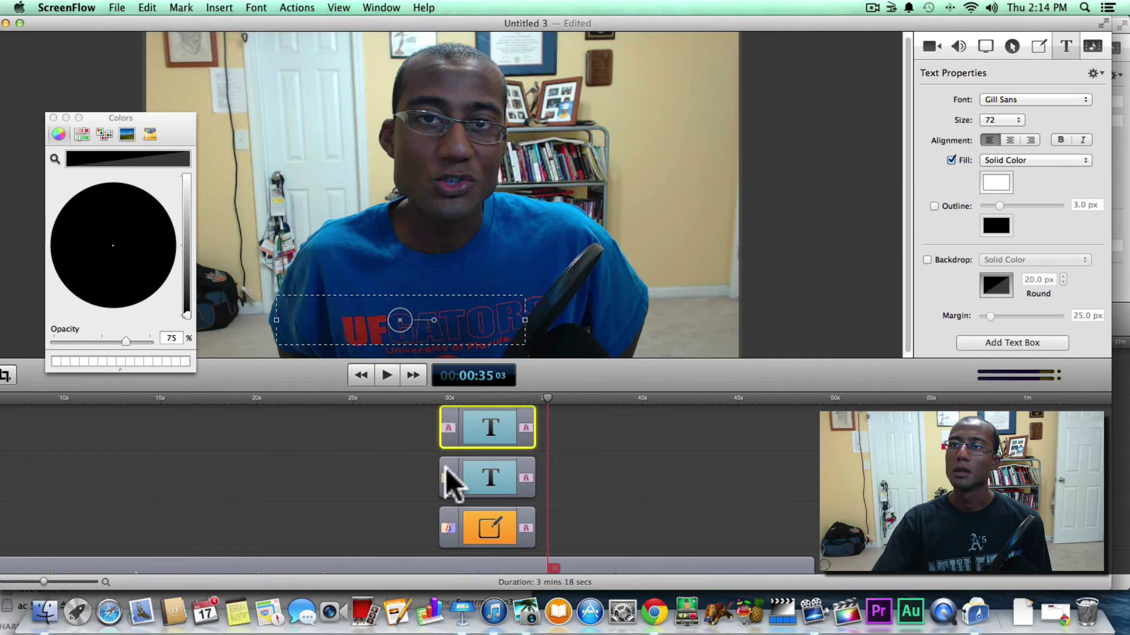
left_click(447, 478)
left_click(492, 298)
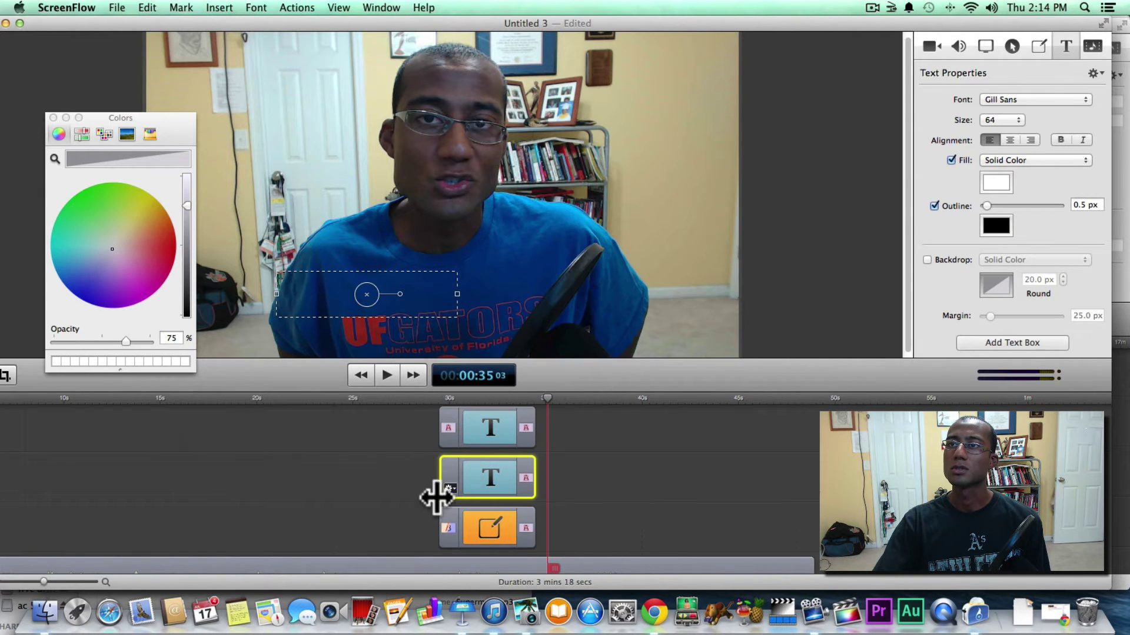
left_click(445, 520)
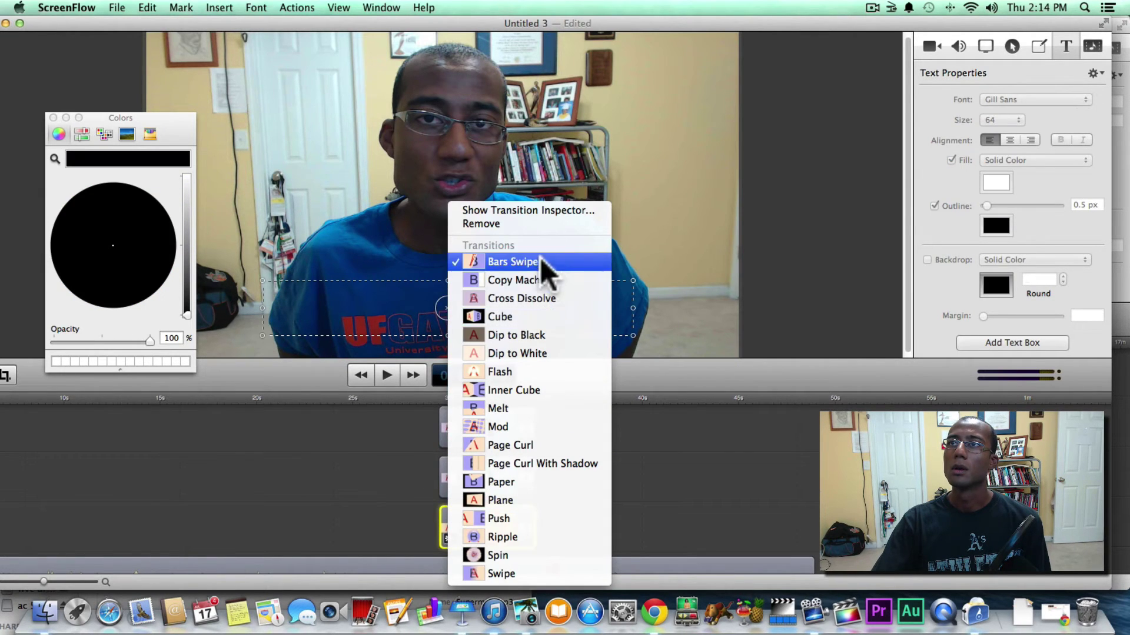
left_click(536, 300)
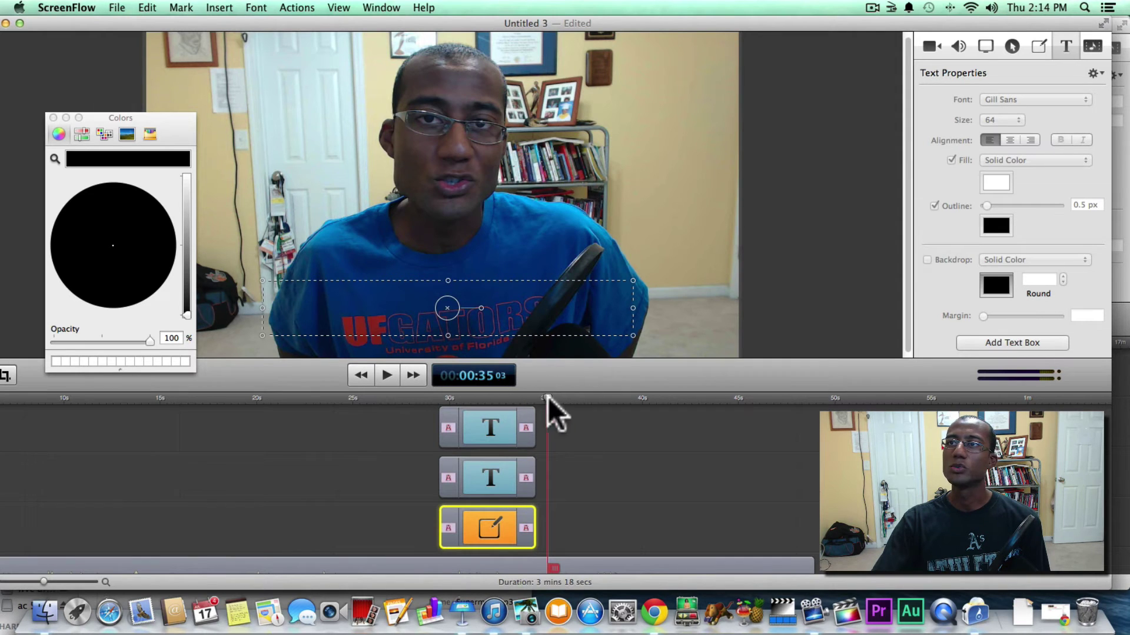
left_click_drag(549, 396, 428, 397)
left_click(387, 375)
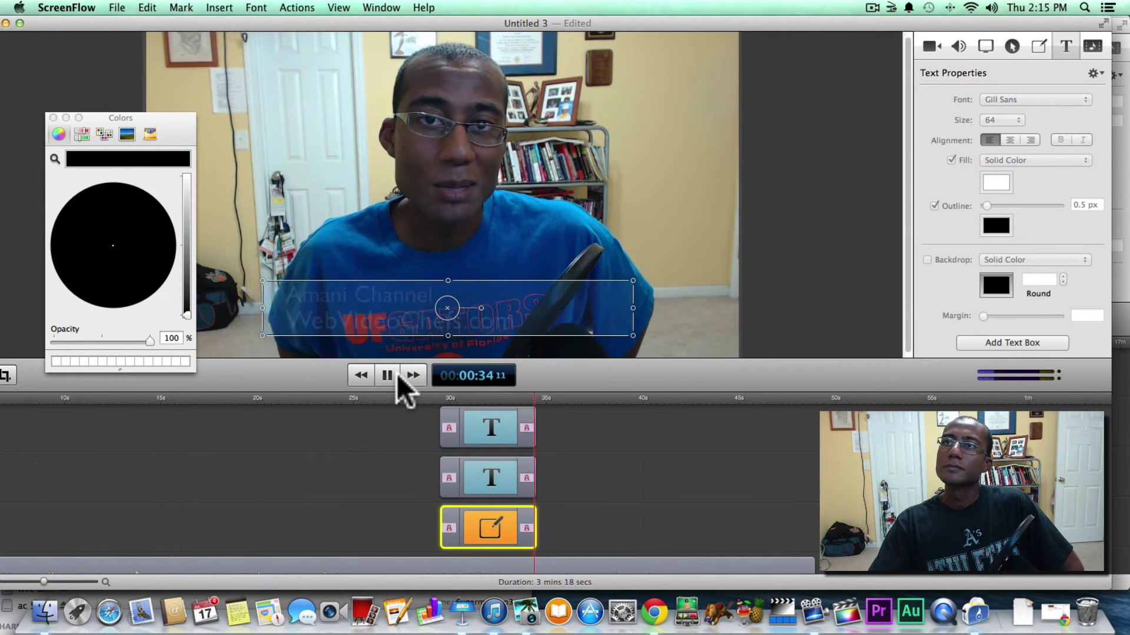
- Stop playback and delete the three lower-third overlay clips
left_click(386, 373)
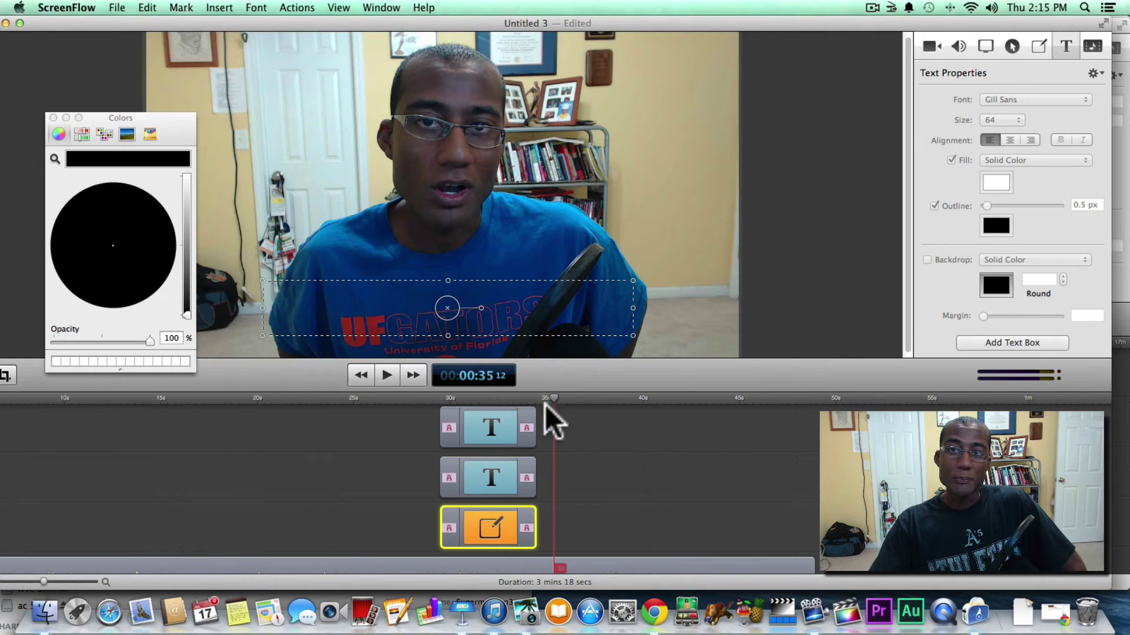
left_click(442, 503)
left_click_drag(440, 500, 406, 412)
key("Delete")
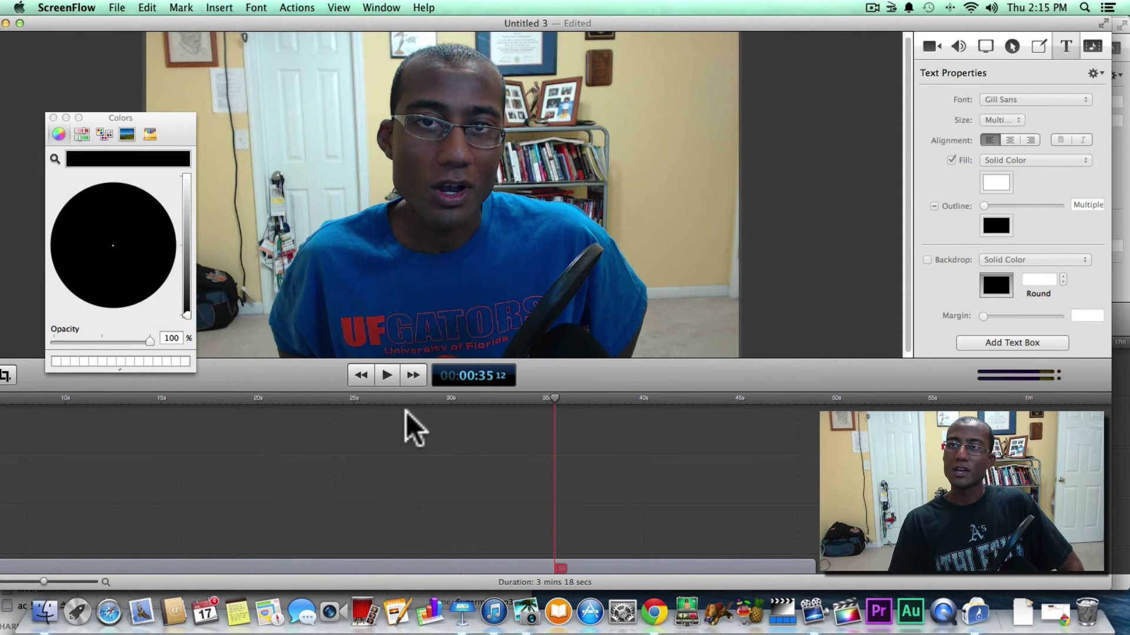
- Start inserting a media file with Insert > Choose…
left_click(115, 6)
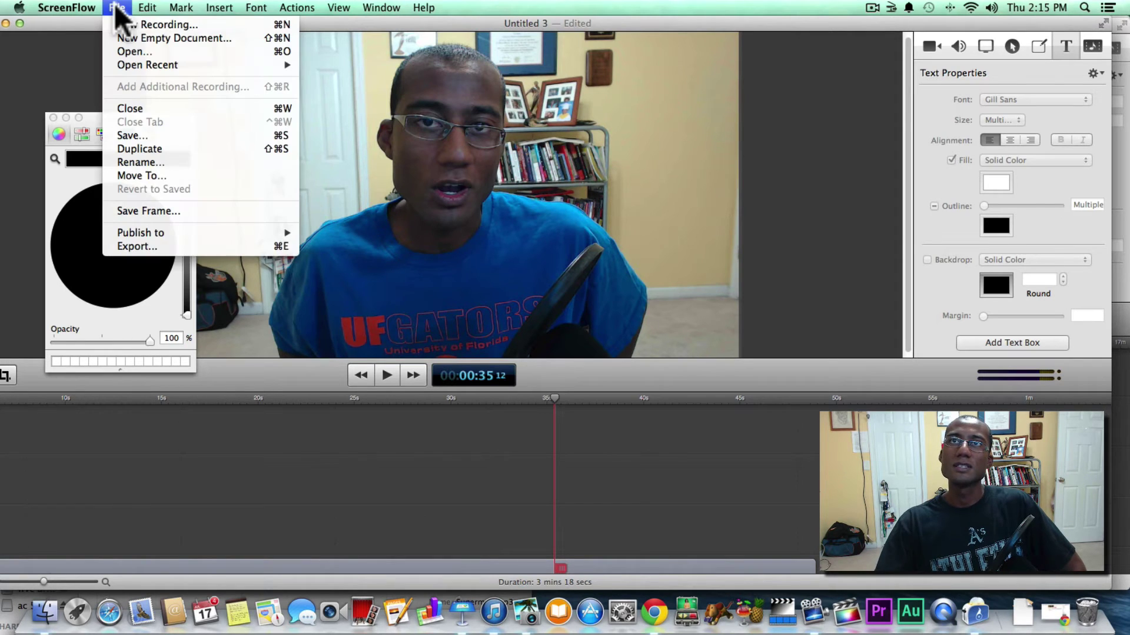
mouse_move(152, 6)
mouse_move(219, 7)
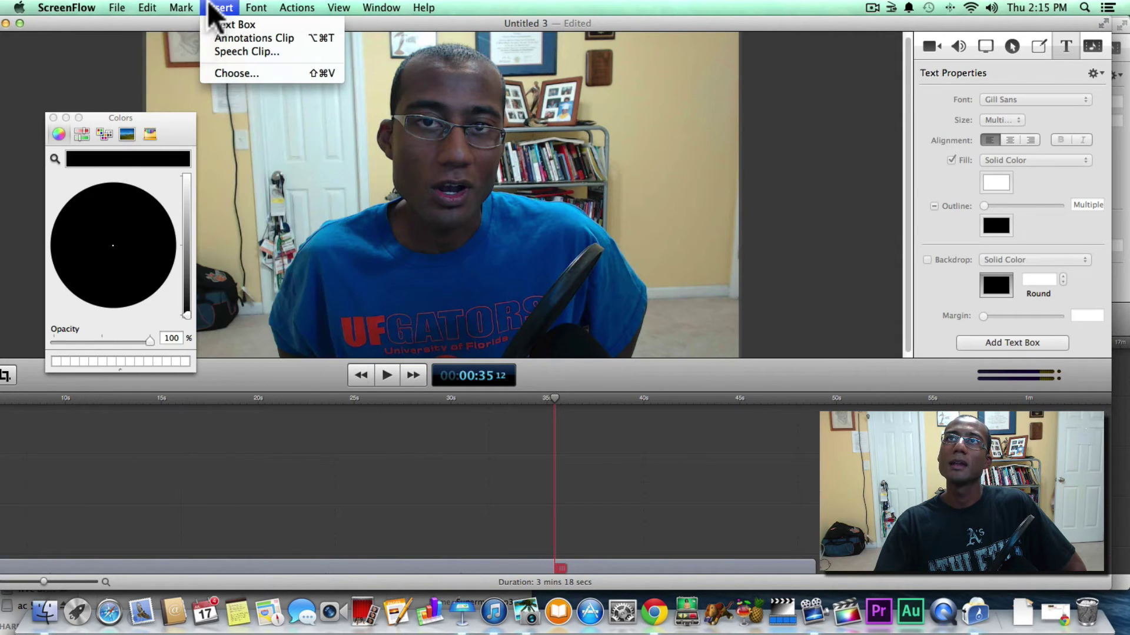
left_click(224, 71)
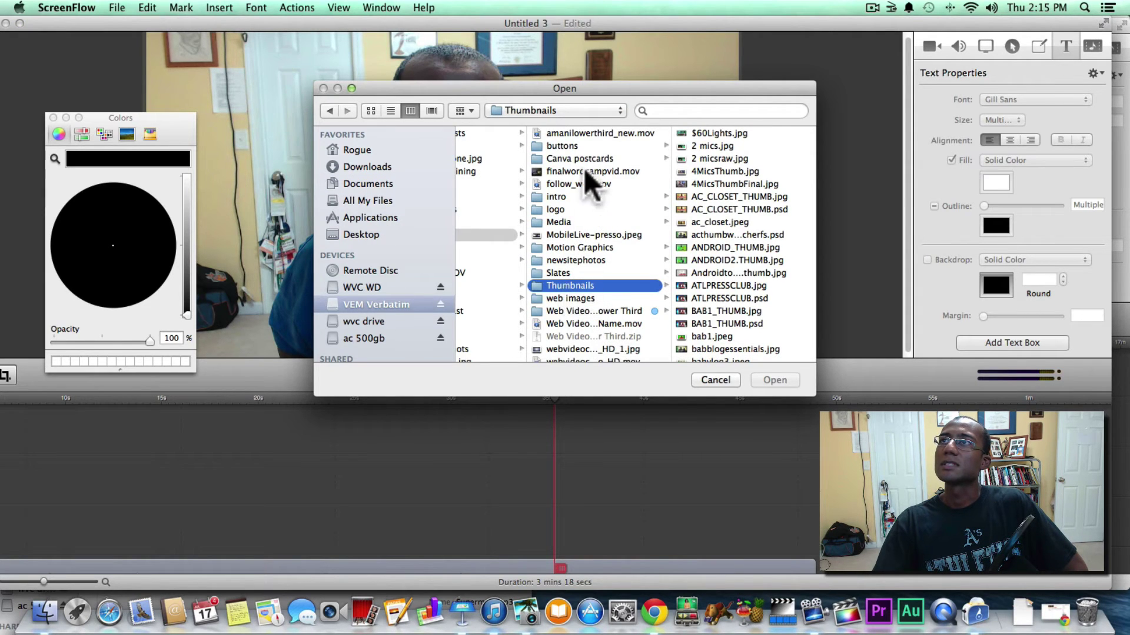
- Drag amanilowerthird_new.mov onto the timeline and move the playhead over it
left_click(559, 133)
left_click_drag(548, 133, 376, 491)
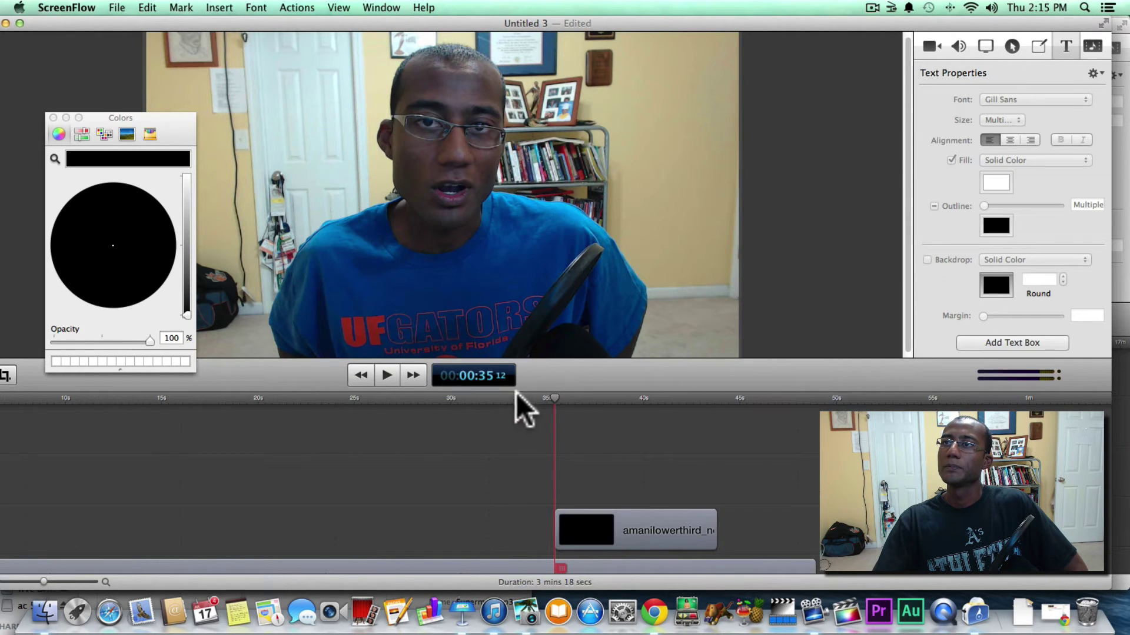
left_click_drag(552, 399, 602, 434)
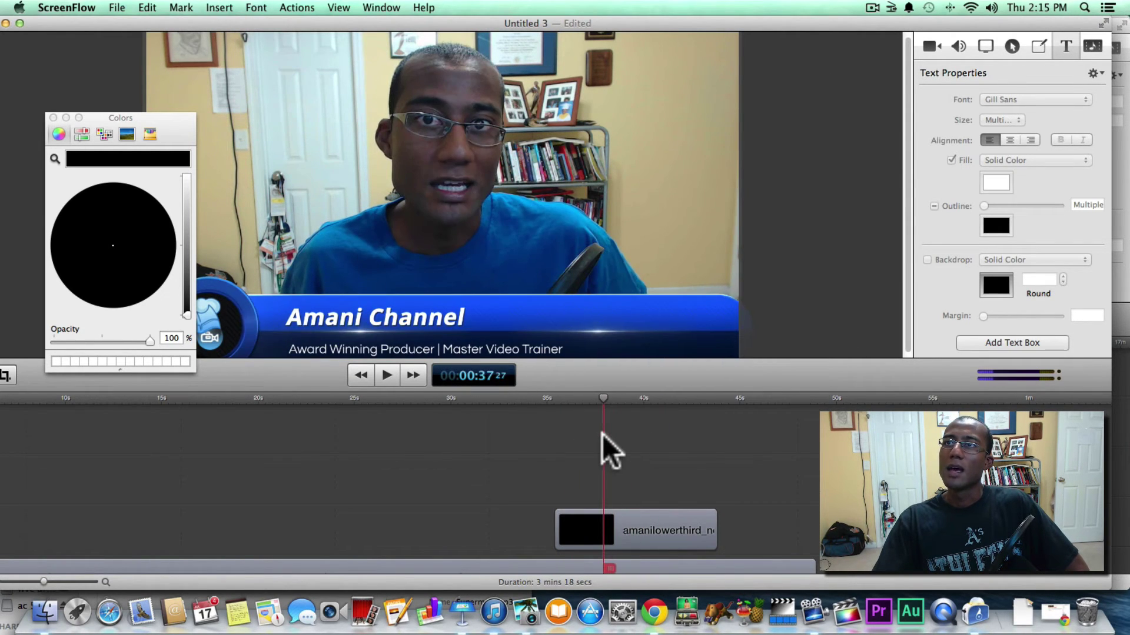
- Scale the lower-third clip to 76% and move it down to Position Y -63
left_click(639, 532)
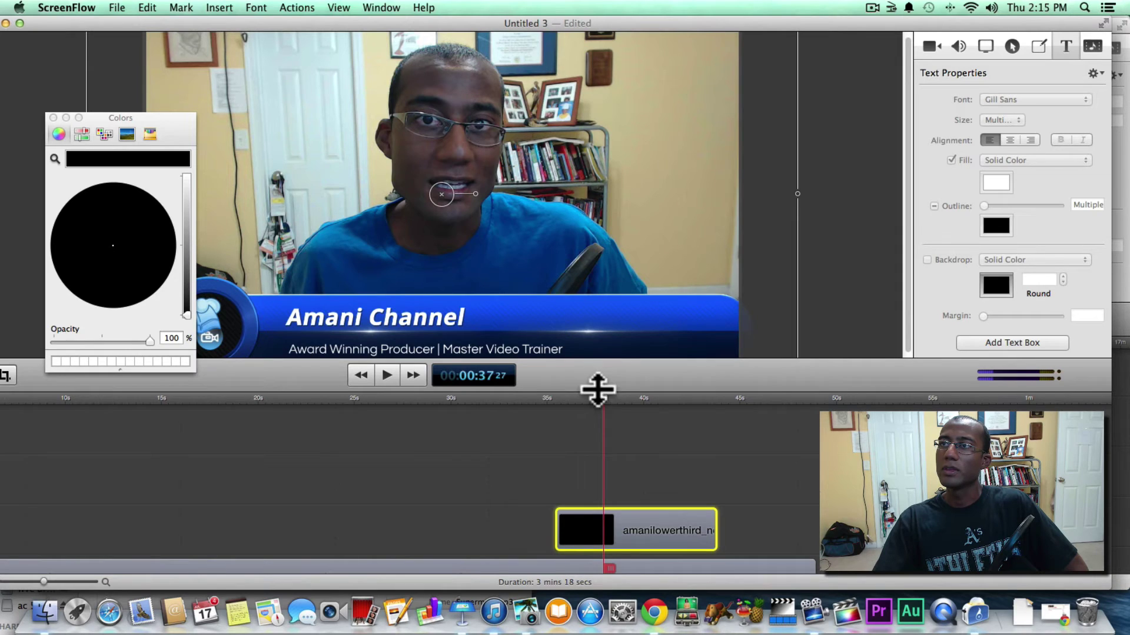
mouse_move(595, 399)
left_mouse_down()
mouse_move(524, 401)
mouse_move(608, 403)
left_mouse_up()
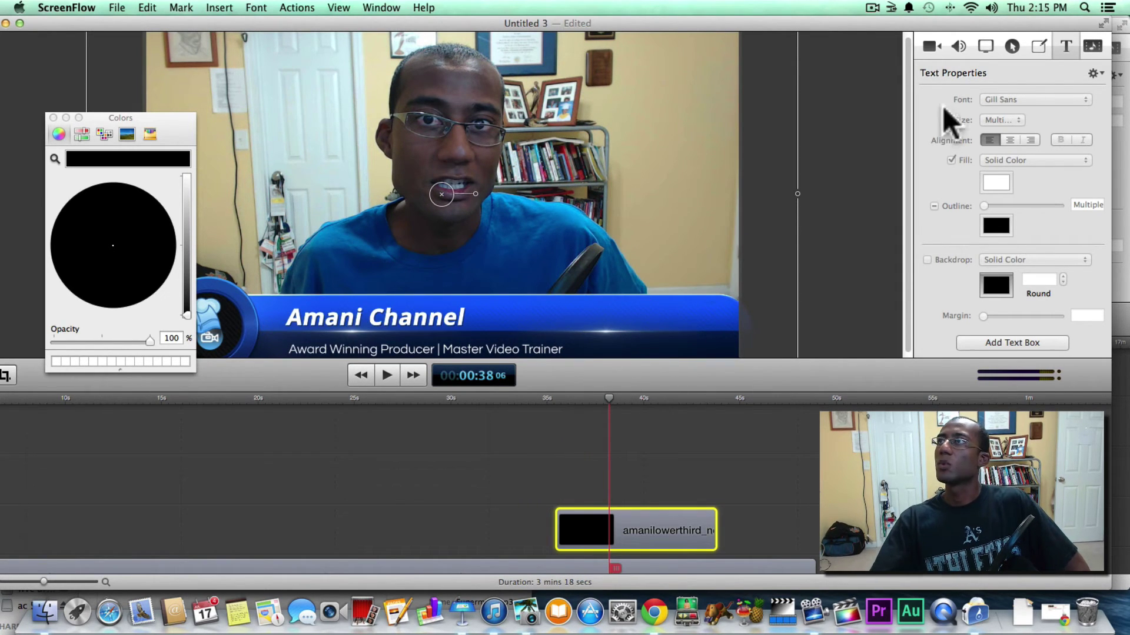
left_click(932, 46)
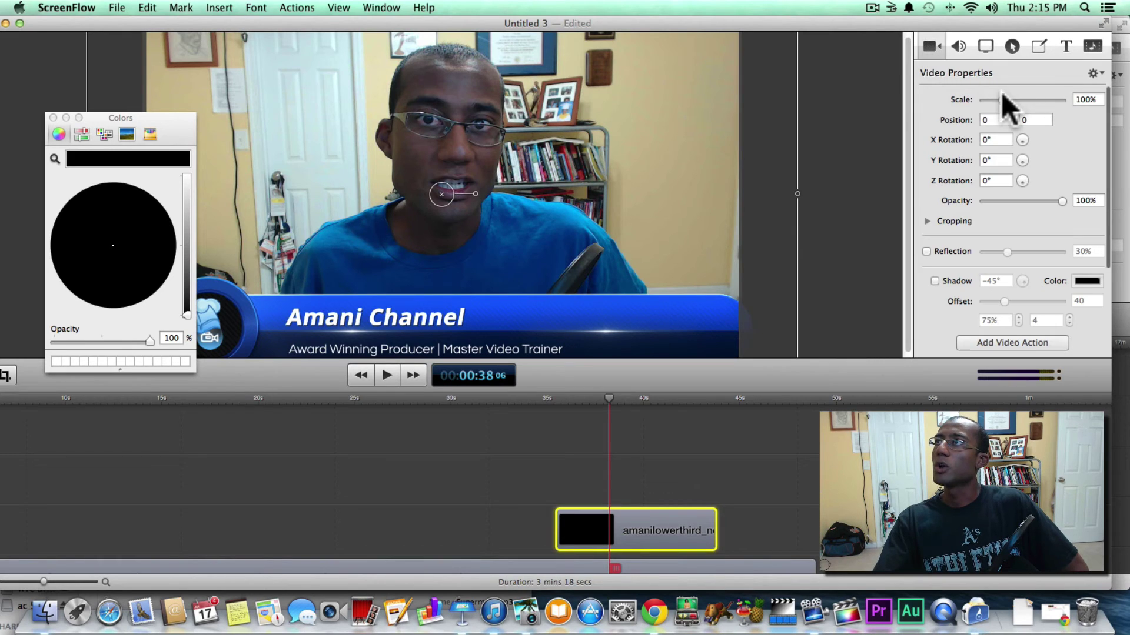
left_click_drag(1000, 97, 995, 97)
left_click_drag(643, 168, 637, 189)
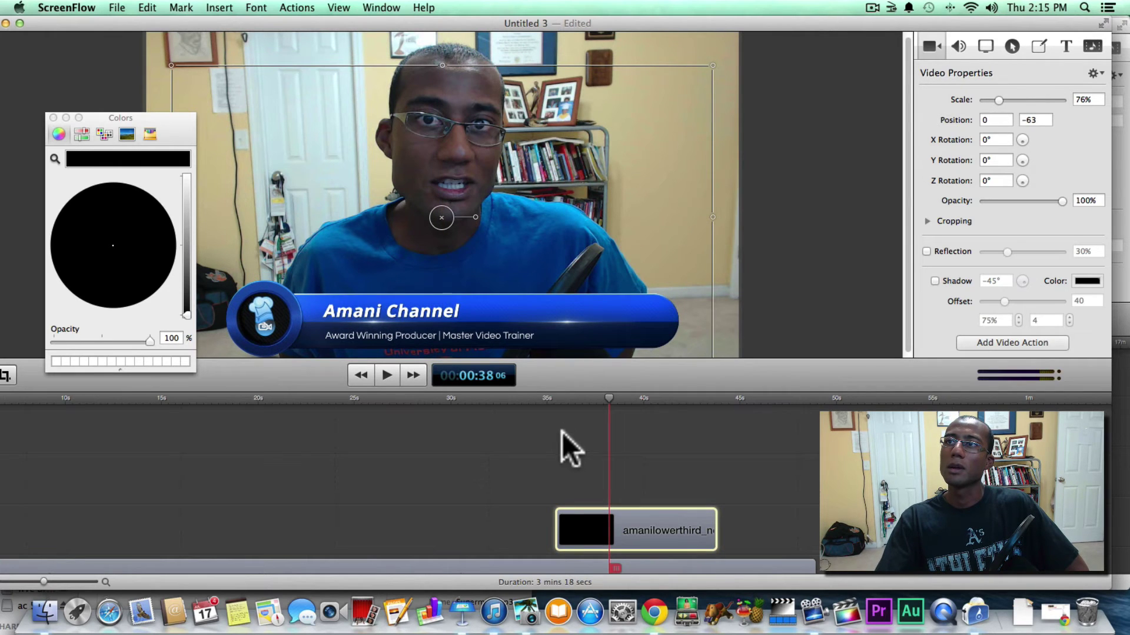
- Preview the lower third from about 0:32, then delete the clip
left_click_drag(607, 396, 500, 413)
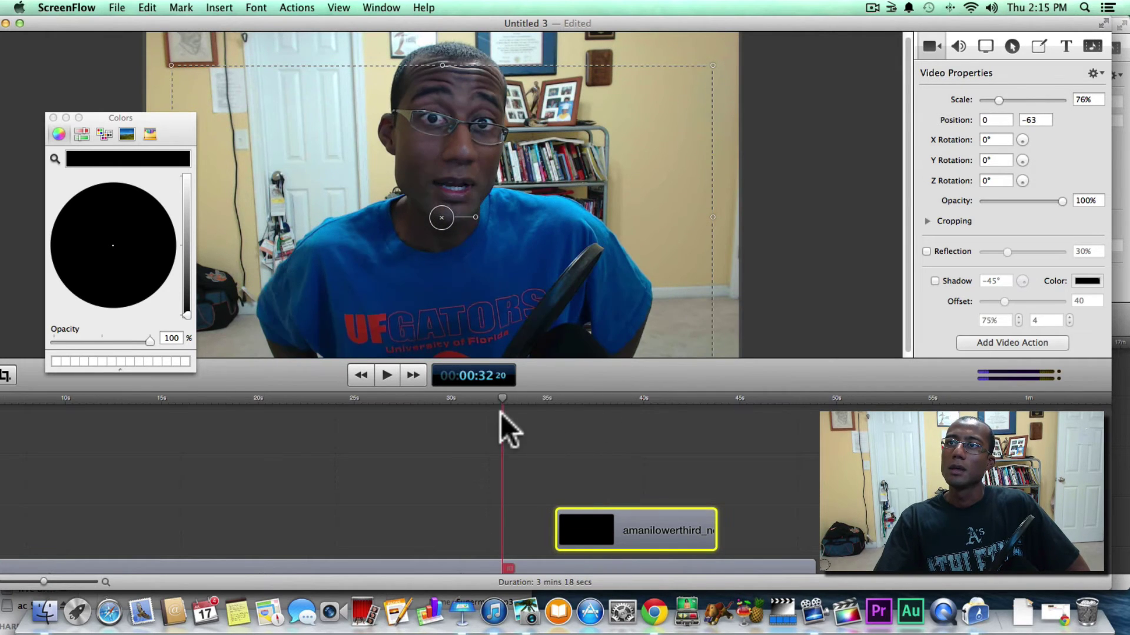
left_click(383, 379)
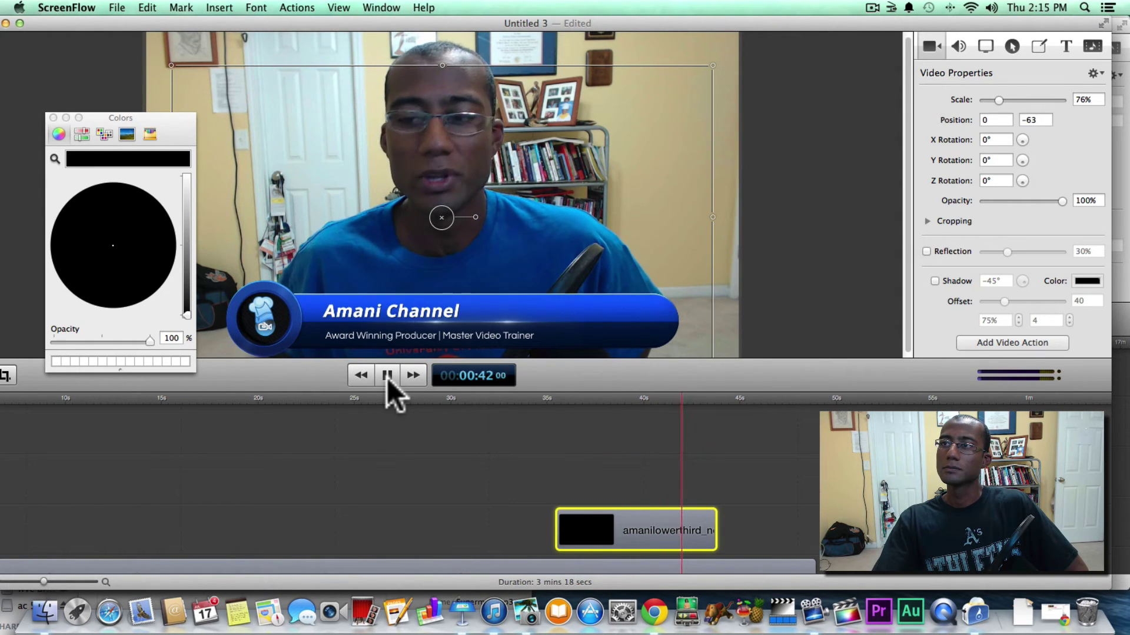
left_click(388, 375)
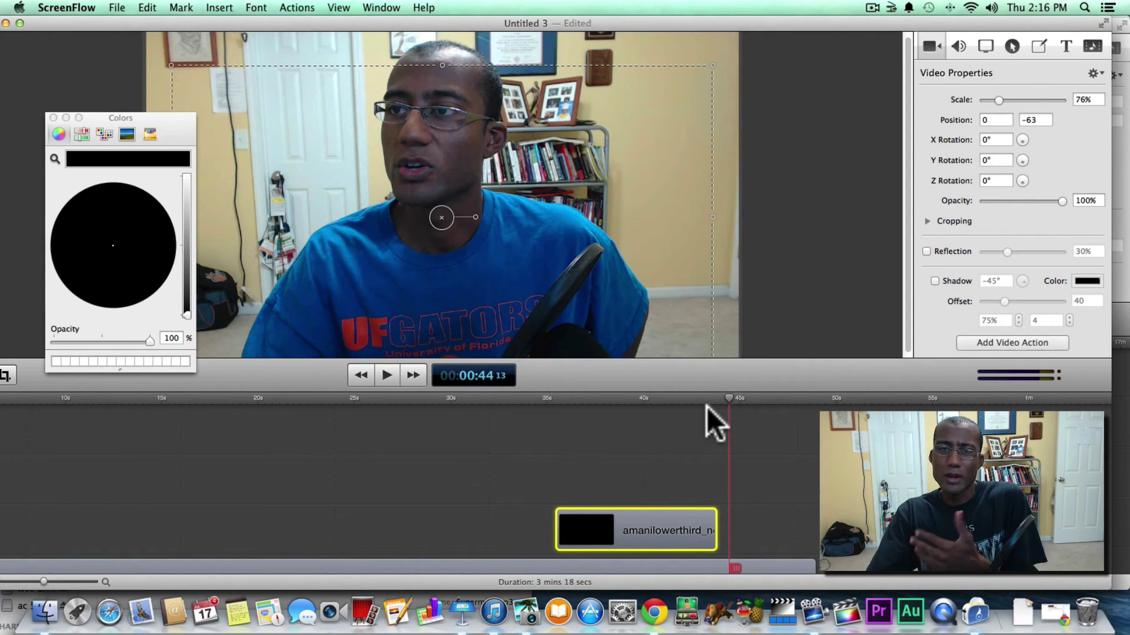
mouse_move(727, 395)
left_mouse_down()
mouse_move(687, 399)
mouse_move(724, 399)
left_mouse_up()
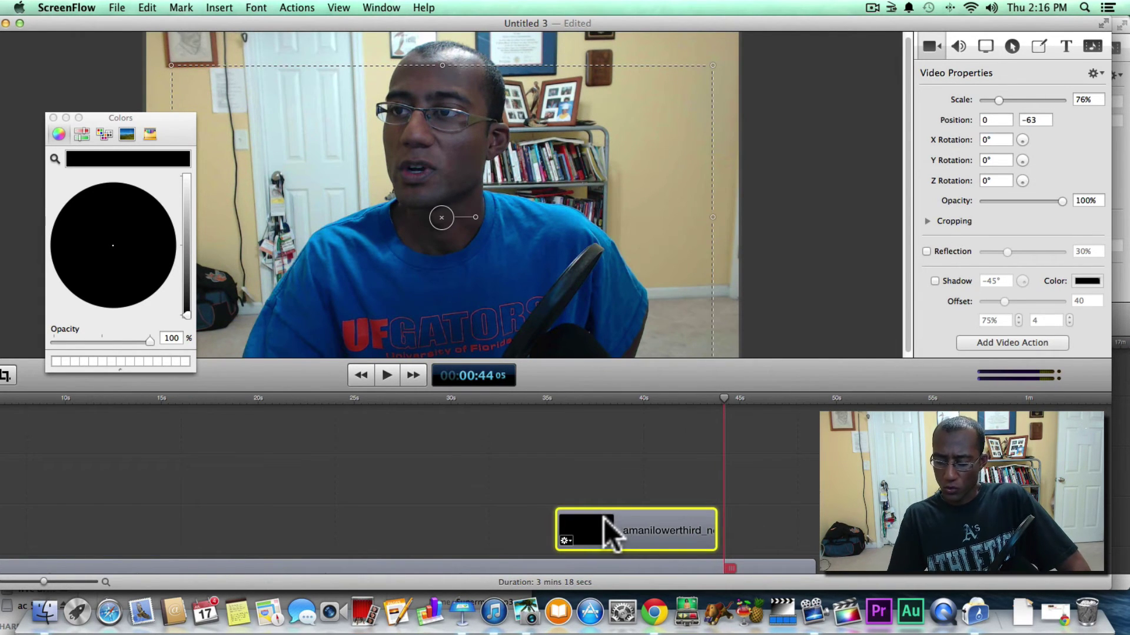
key("Delete")
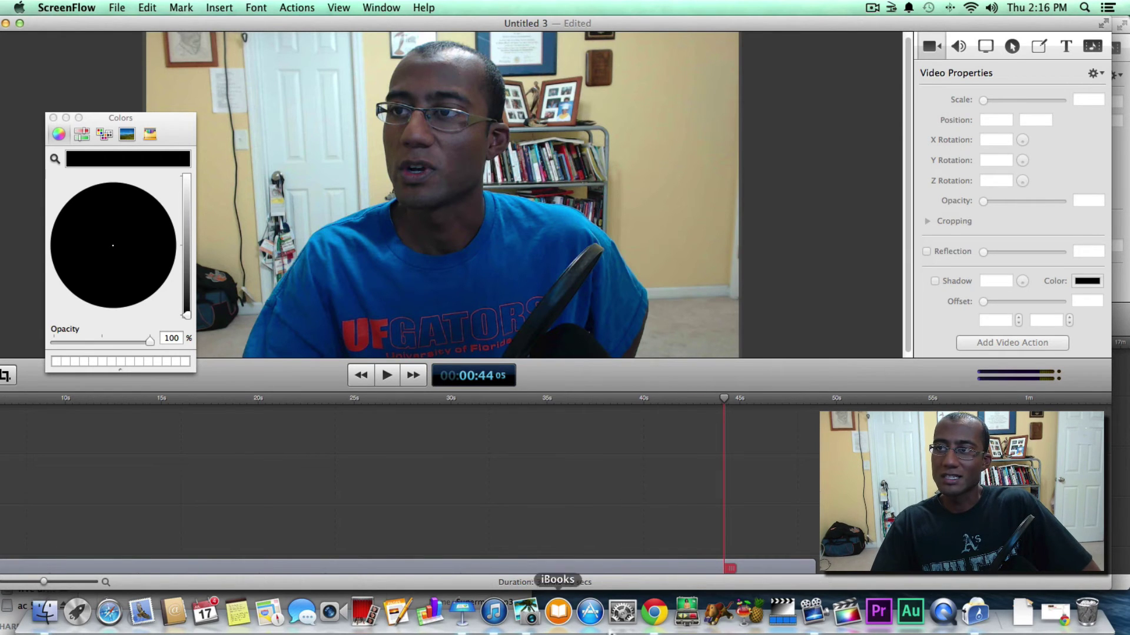
left_click(654, 612)
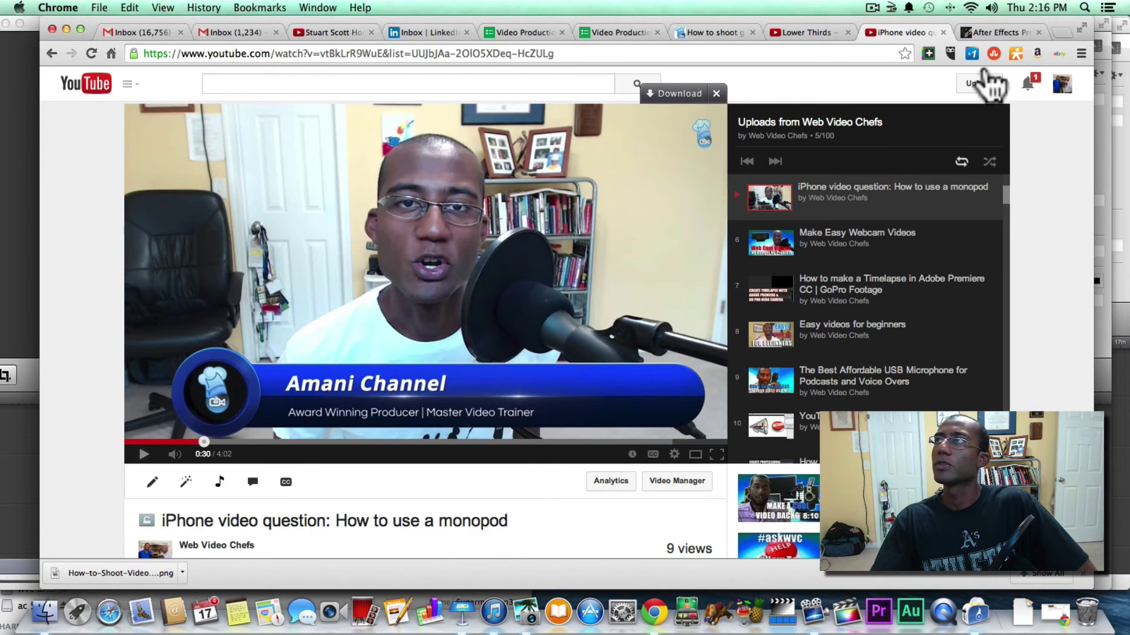
- Play the Clean Lower Thirds Package preview video on VideoHive and pause at 0:08
left_click(996, 33)
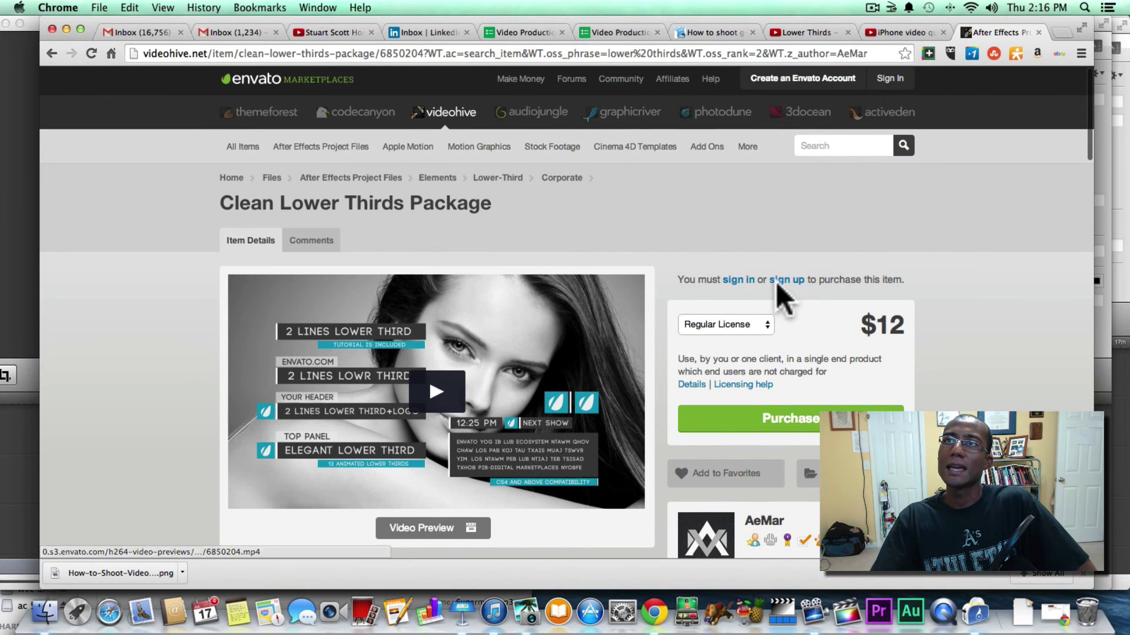
scroll(670, 230, "down", 2)
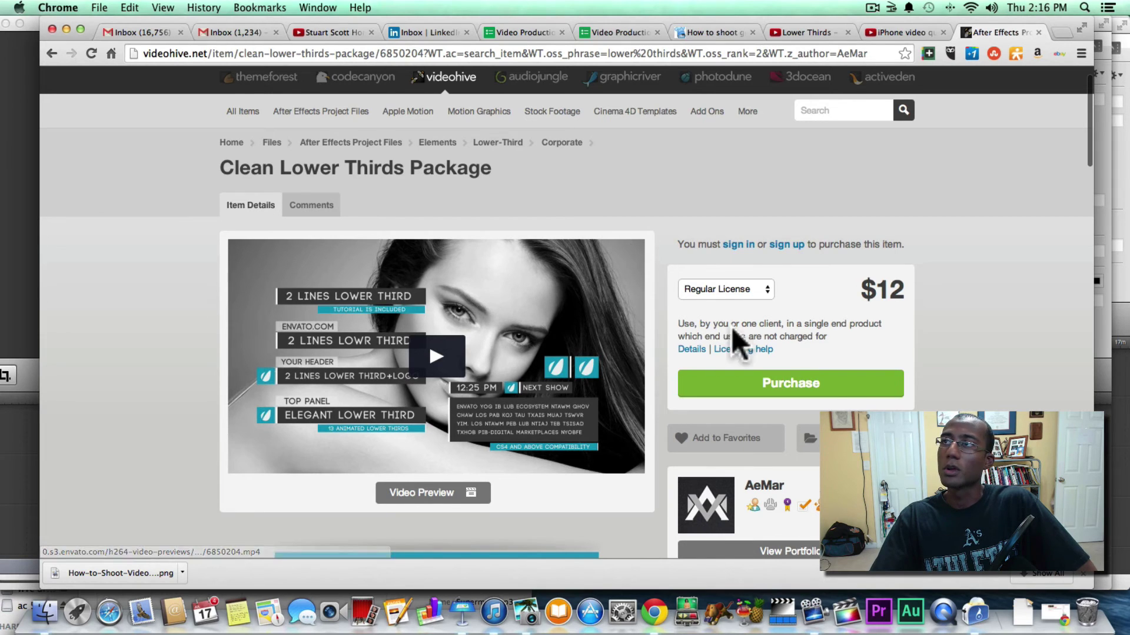
scroll(736, 329, "down", 1)
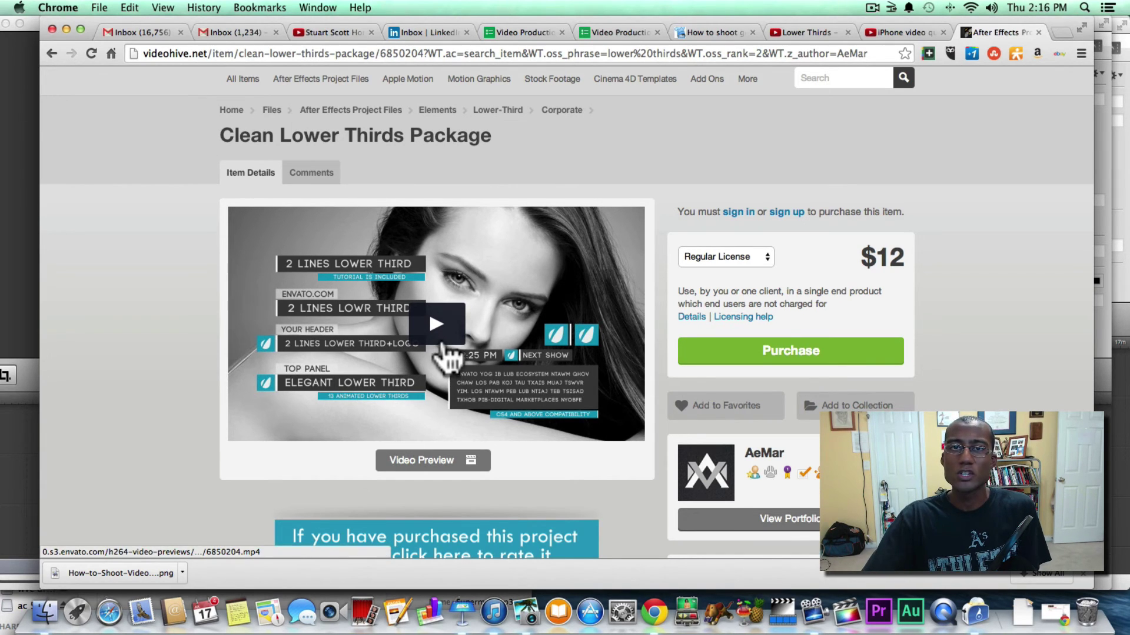
scroll(444, 353, "up", 1)
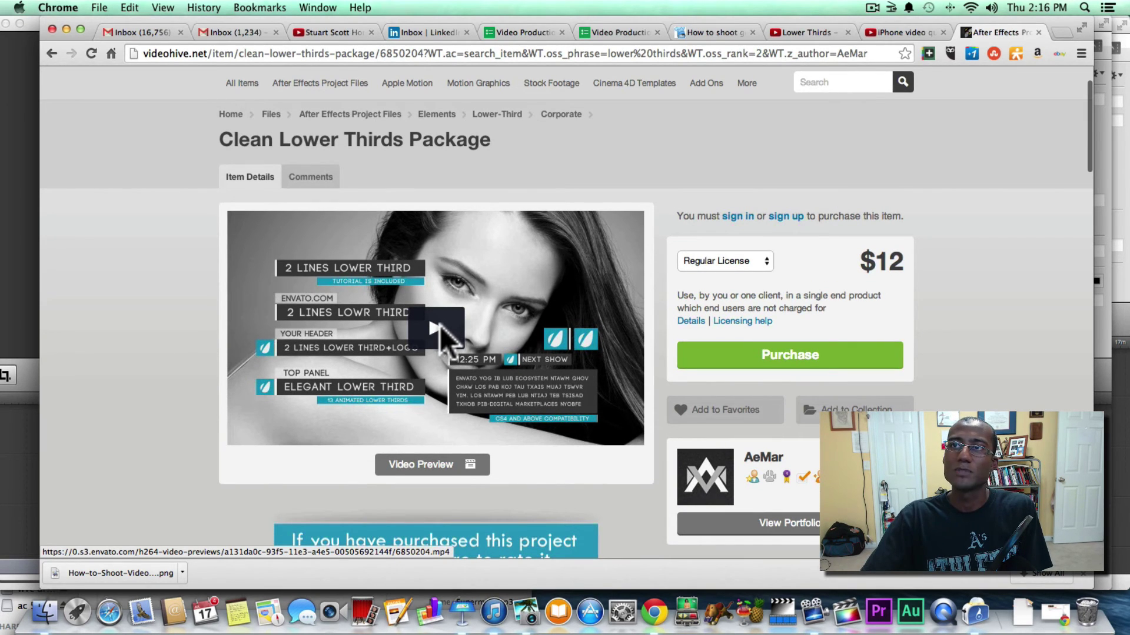
left_click(440, 326)
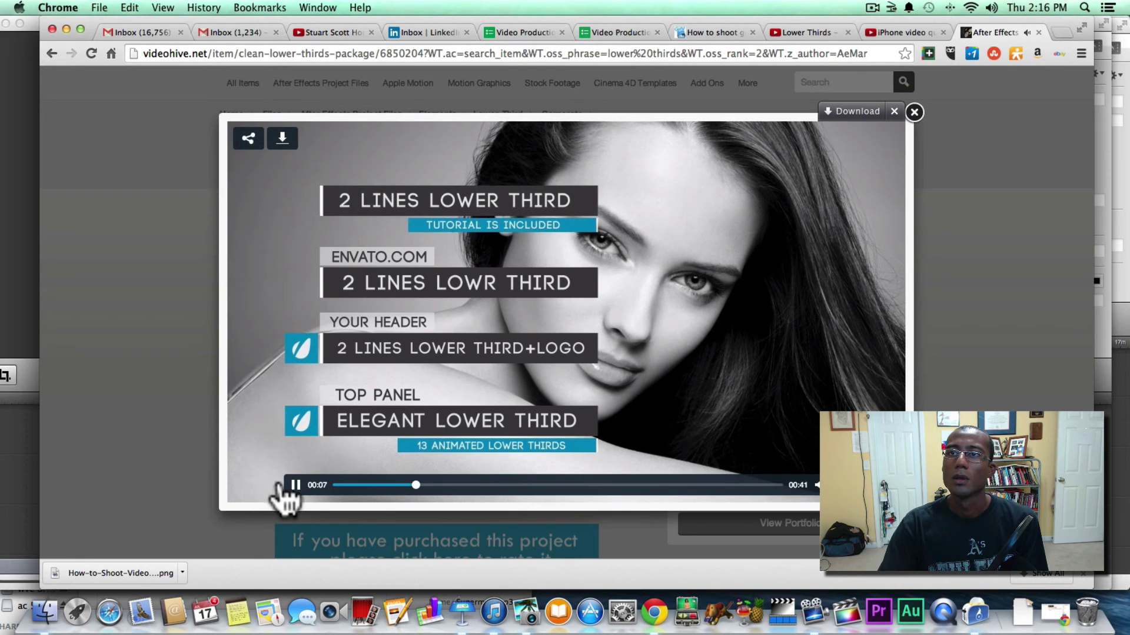
left_click(295, 487)
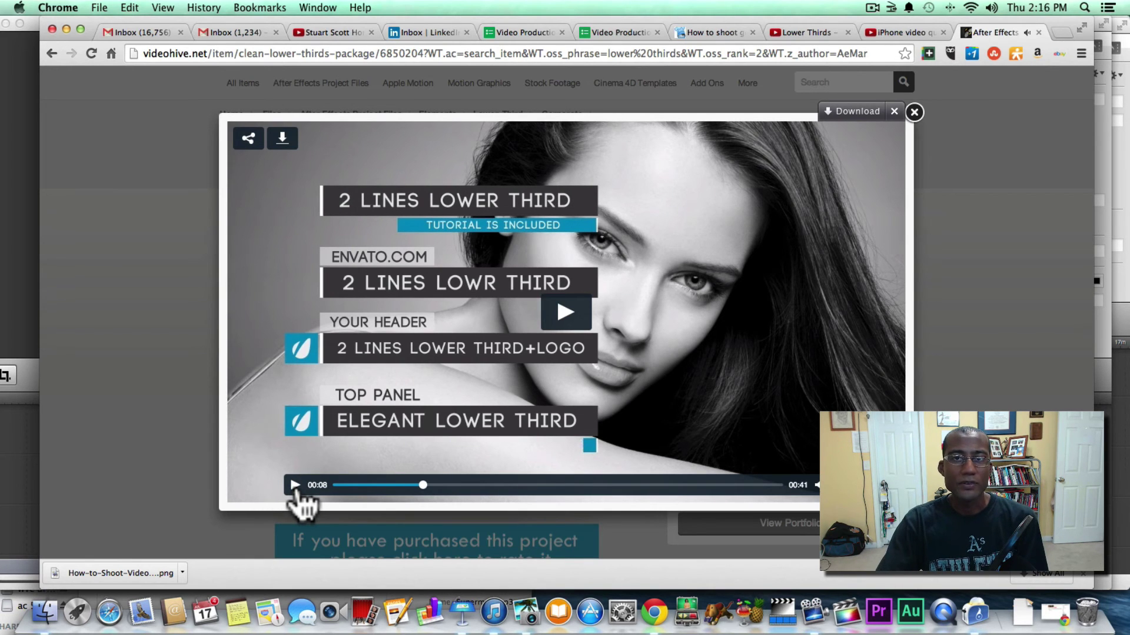